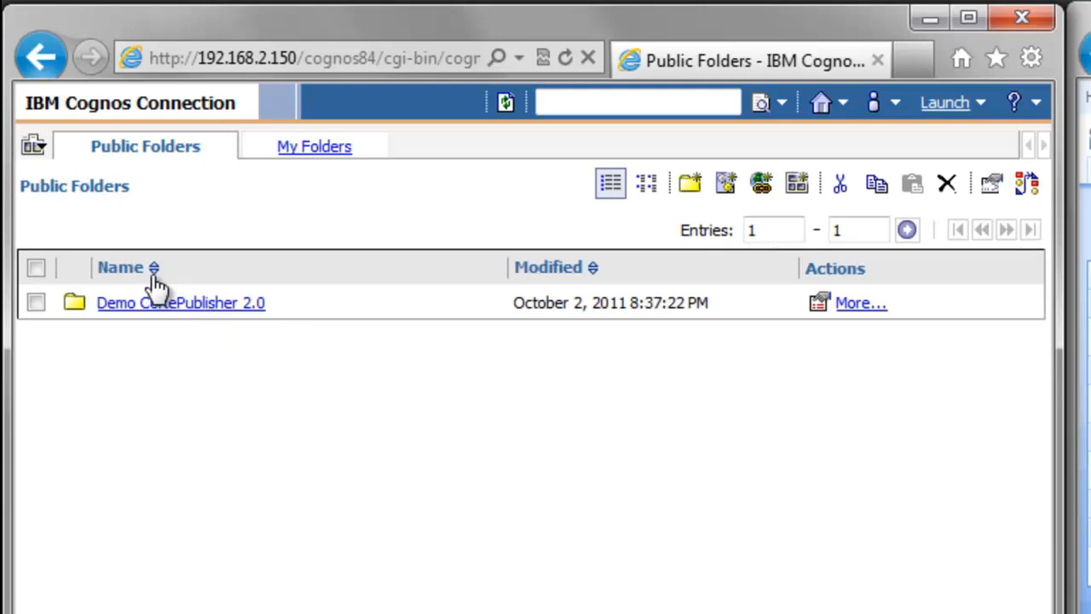
Open the Demo CoRePublisher 2.0 folder, go into "a report" and open its run with advanced options page.
click(130, 306)
click(131, 305)
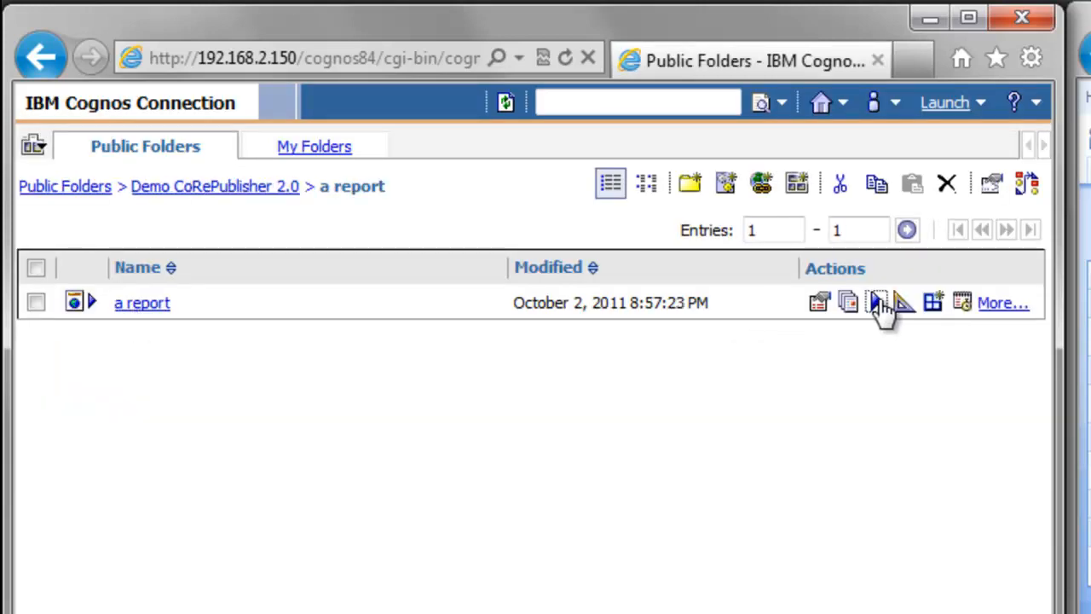
click(876, 305)
click(868, 211)
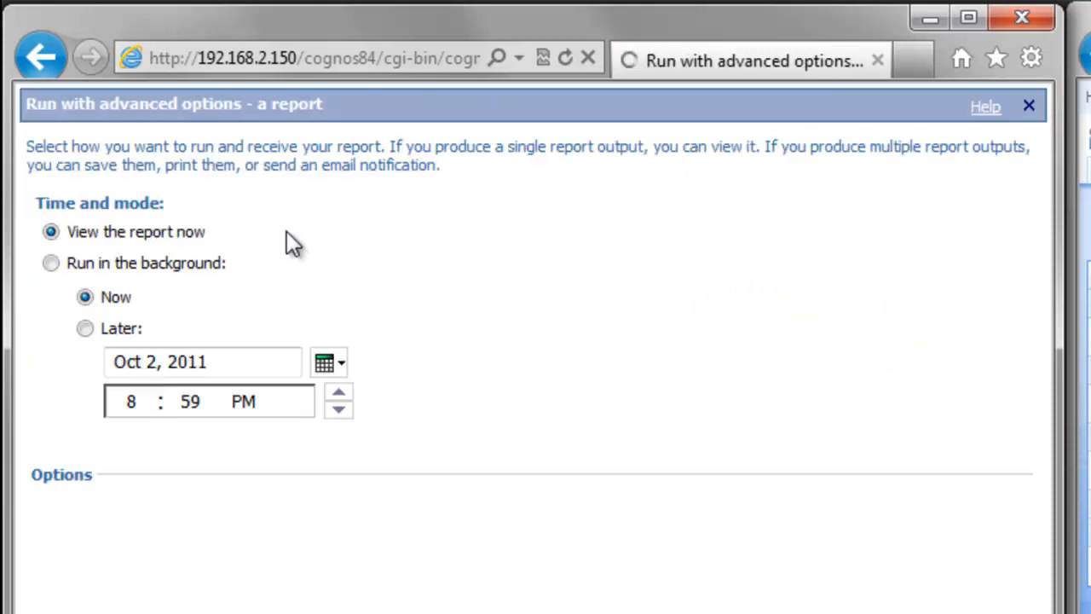
Run the report in the background with PDF as the output format and submit the run.
click(49, 258)
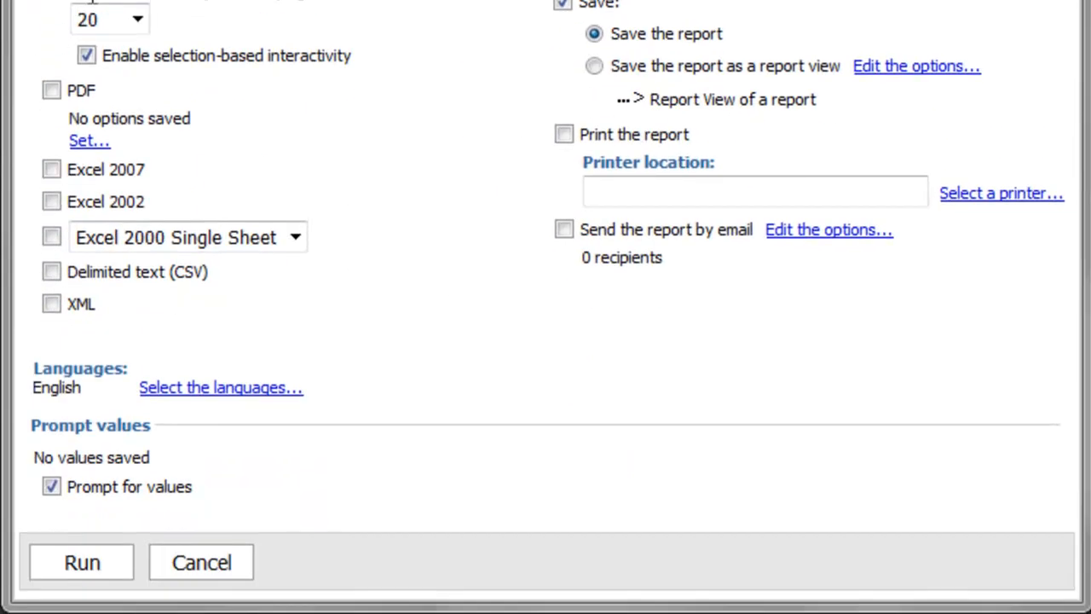
click(53, 379)
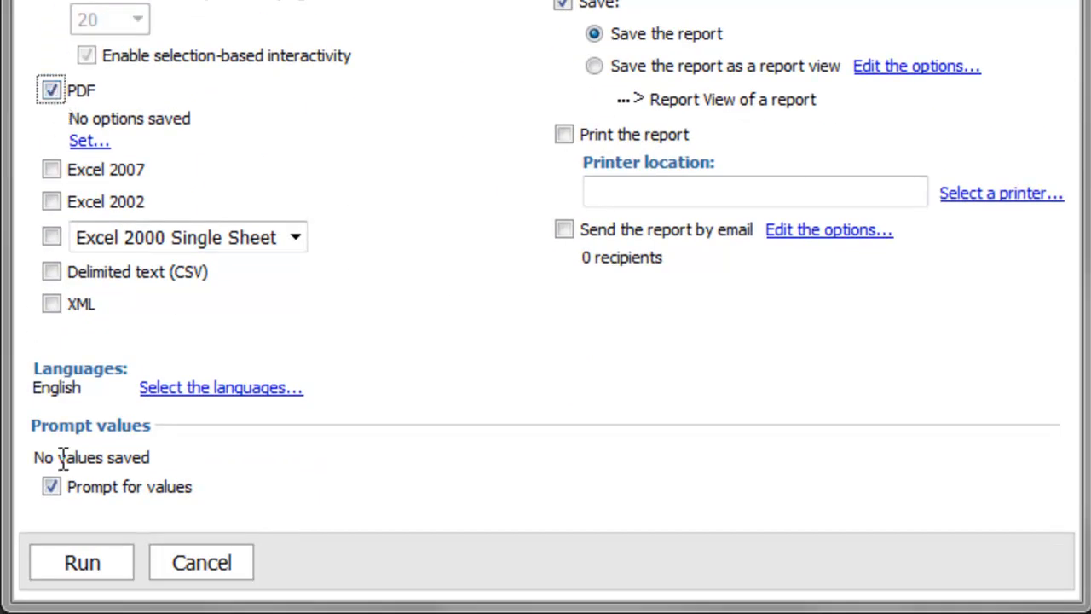
click(80, 567)
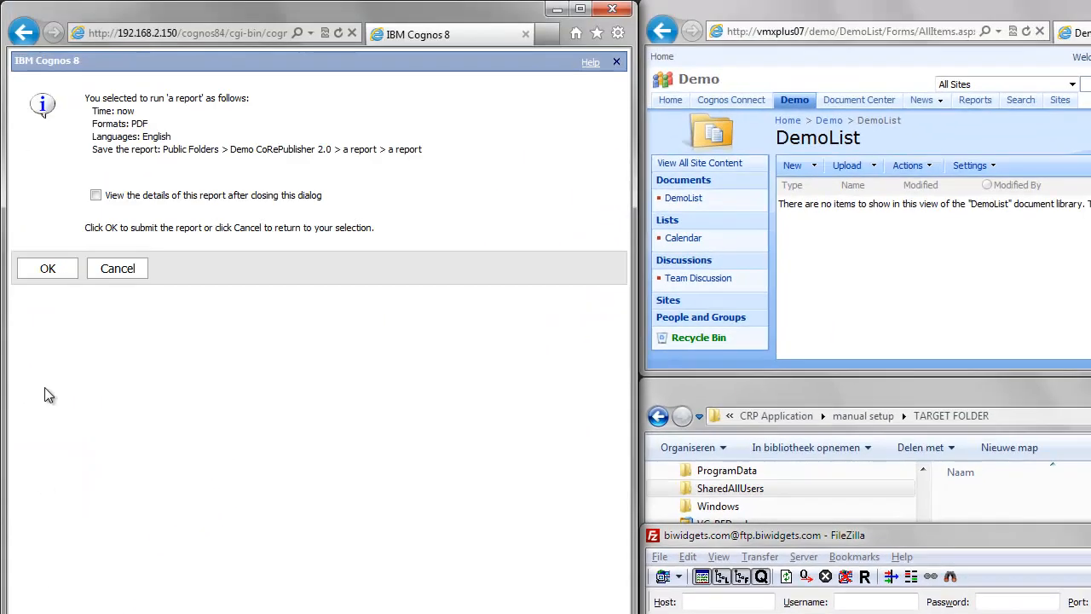
click(58, 273)
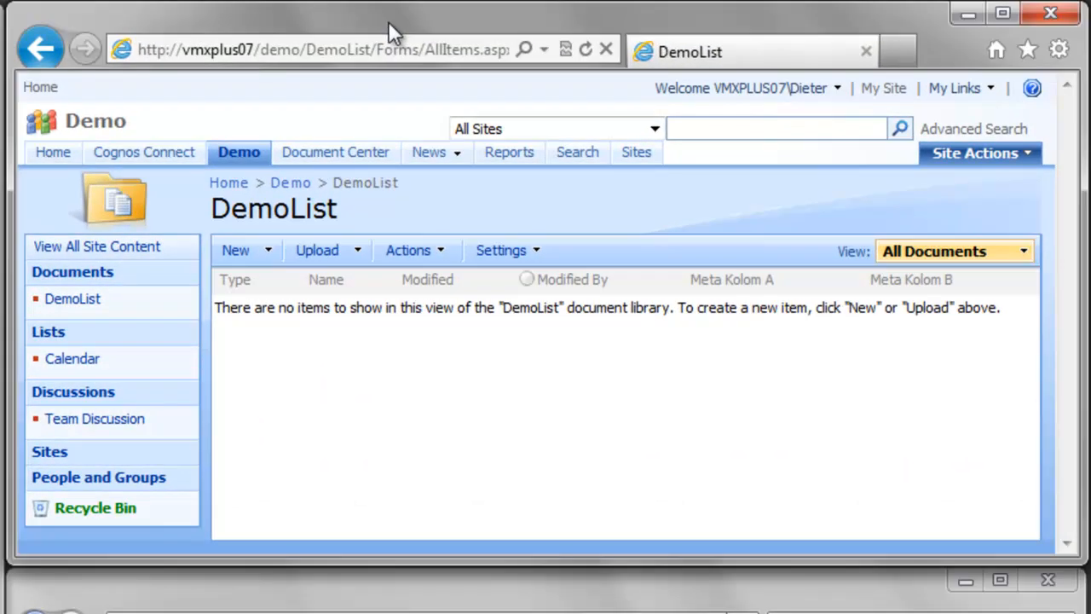
Check the SharePoint DemoList, the local TARGET FOLDER and the refreshed remote ftp folder in FileZilla for the published report.
click(354, 283)
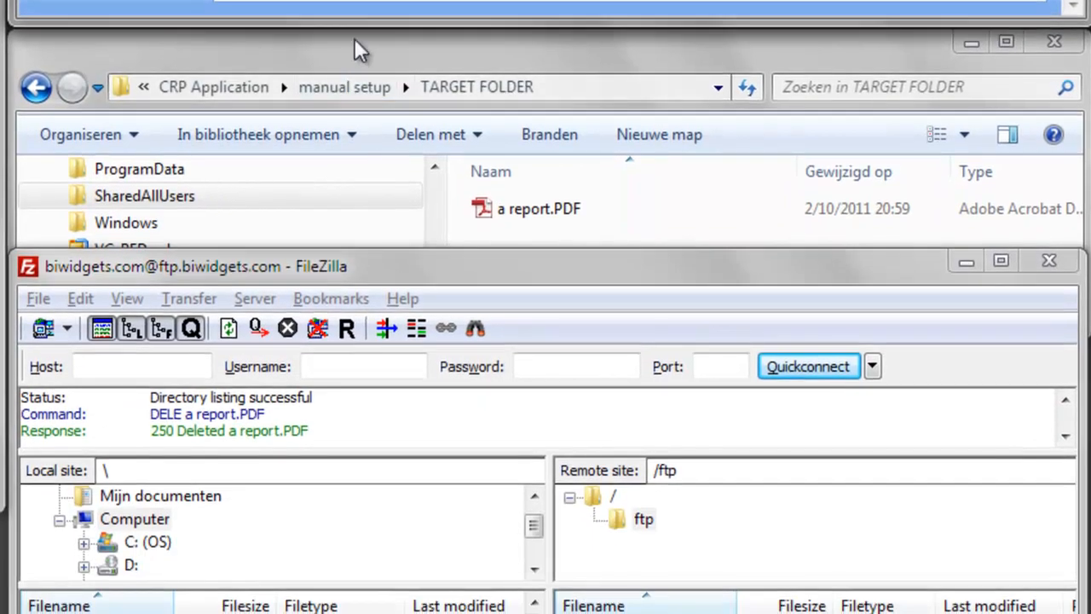
click(353, 433)
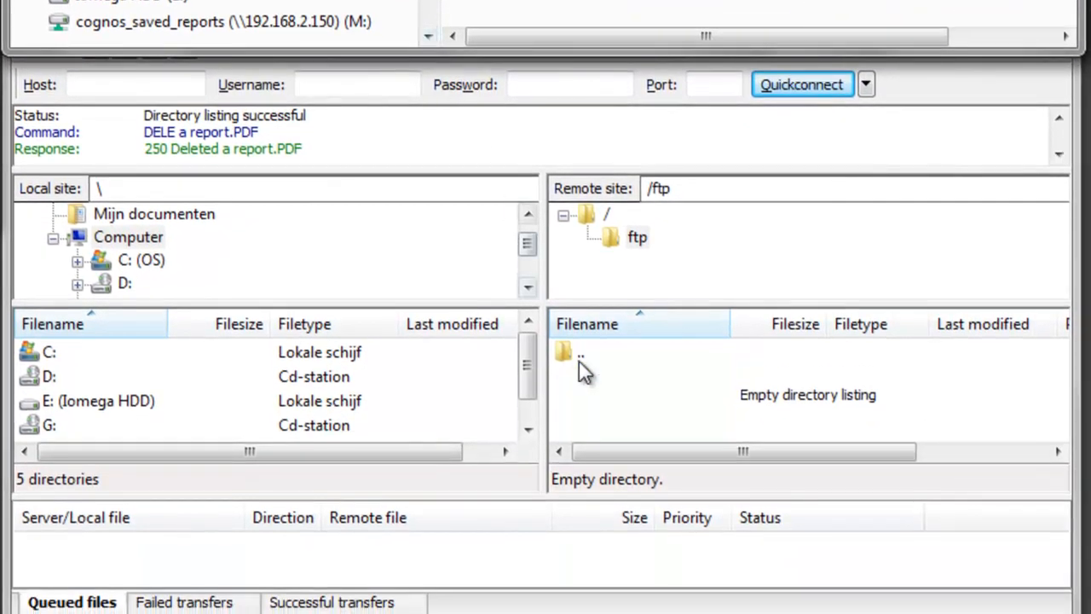
click(578, 361)
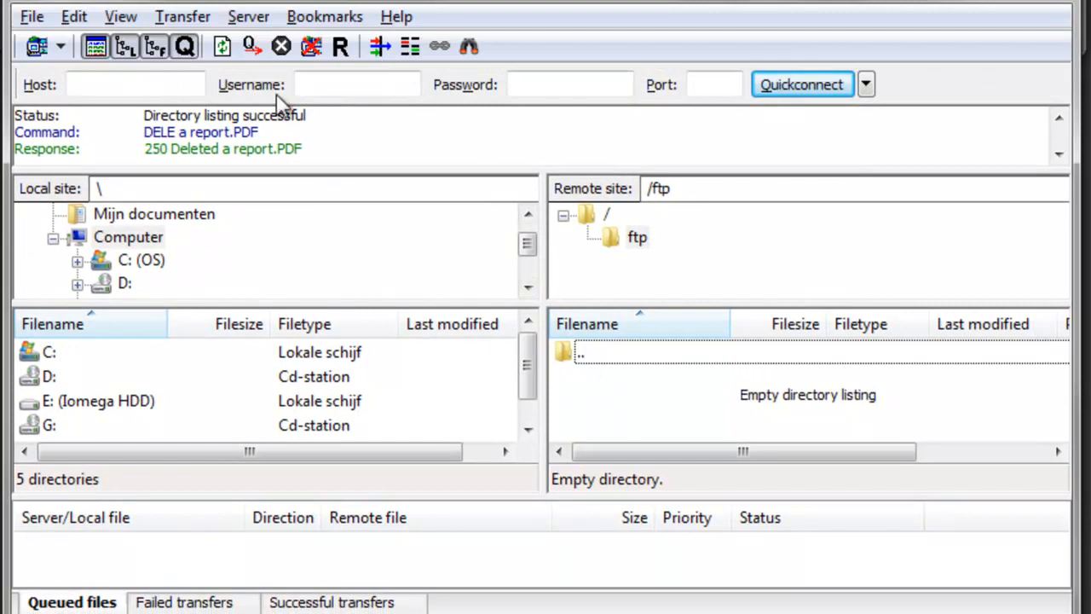
click(223, 47)
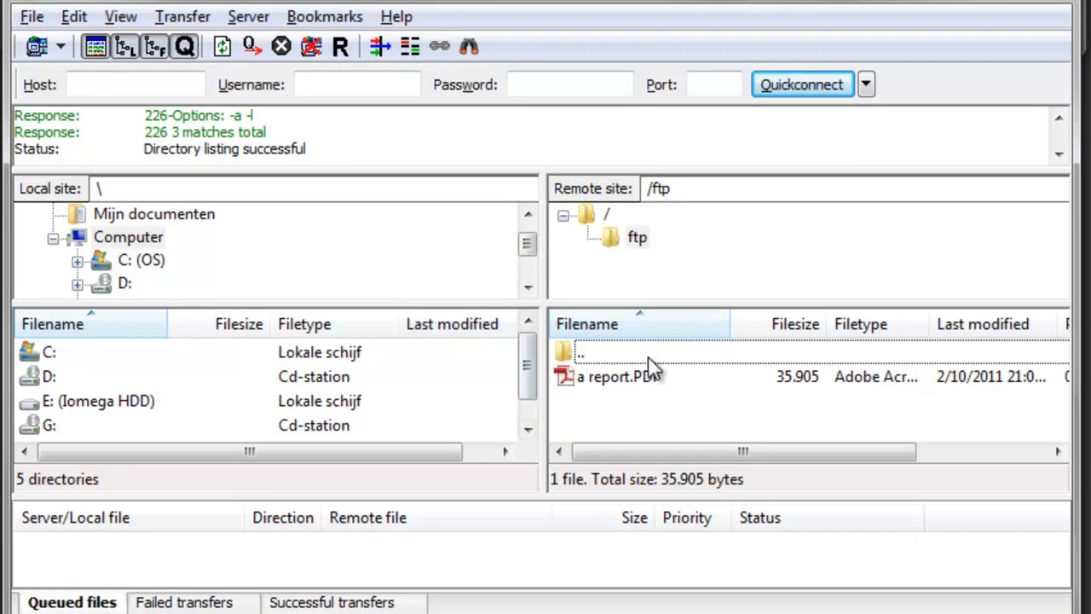
click(640, 242)
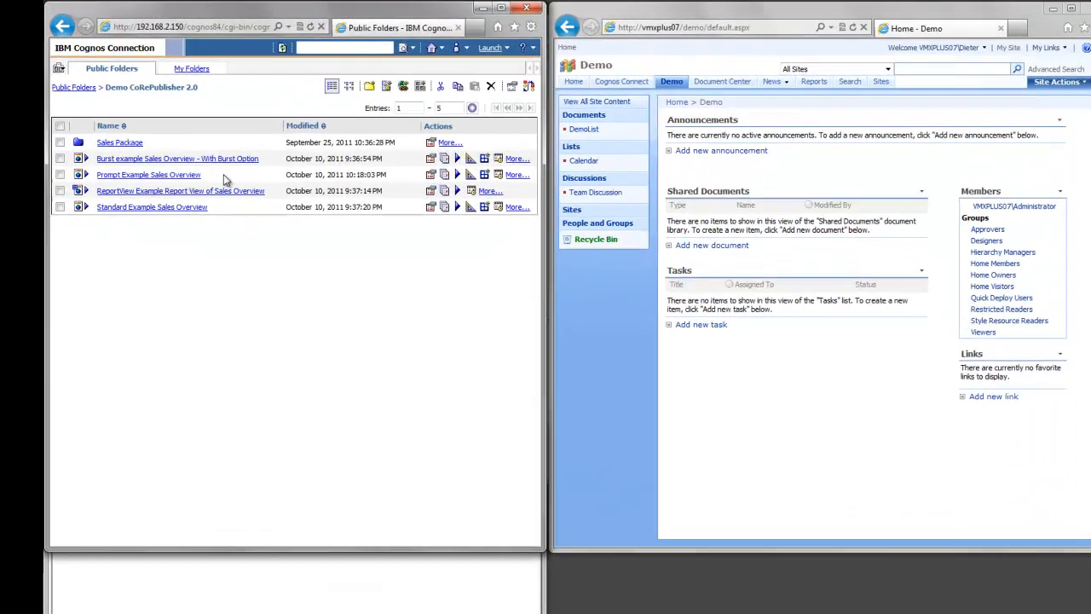
Run Prompt Example Sales Overview for Belgium with the Antwerp and Ghent sales departments, view the output and return to the folder.
drag(275, 138, 186, 139)
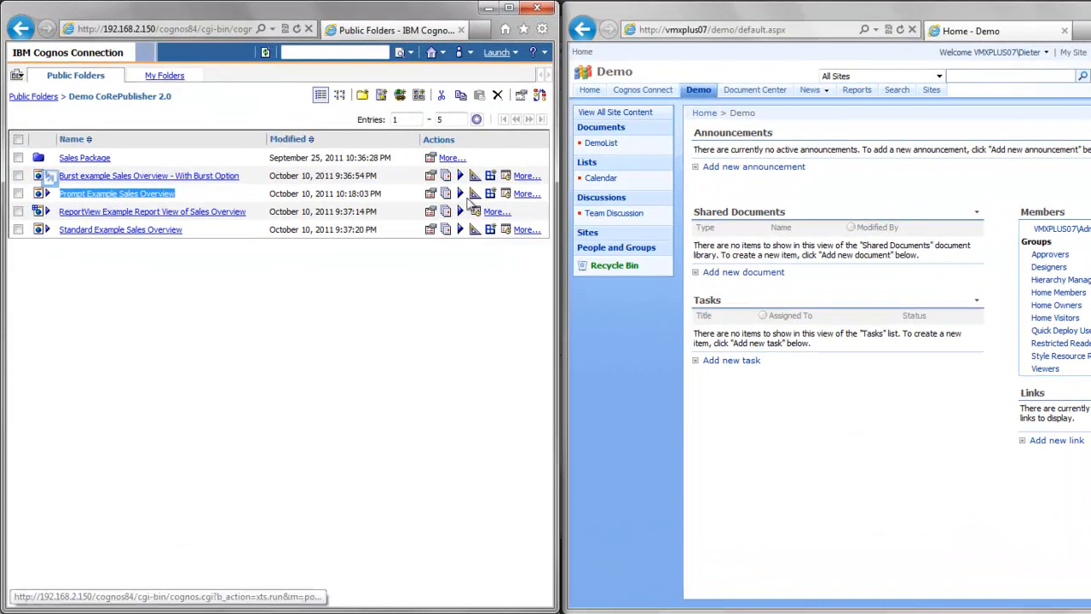
click(460, 196)
click(44, 369)
click(183, 83)
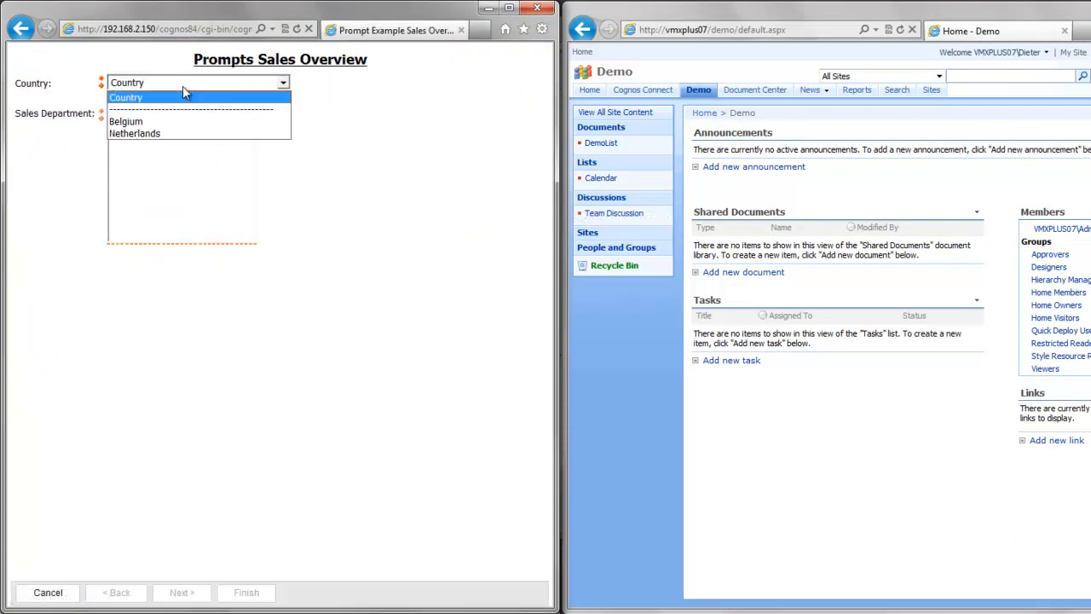
click(130, 121)
drag(128, 115, 132, 135)
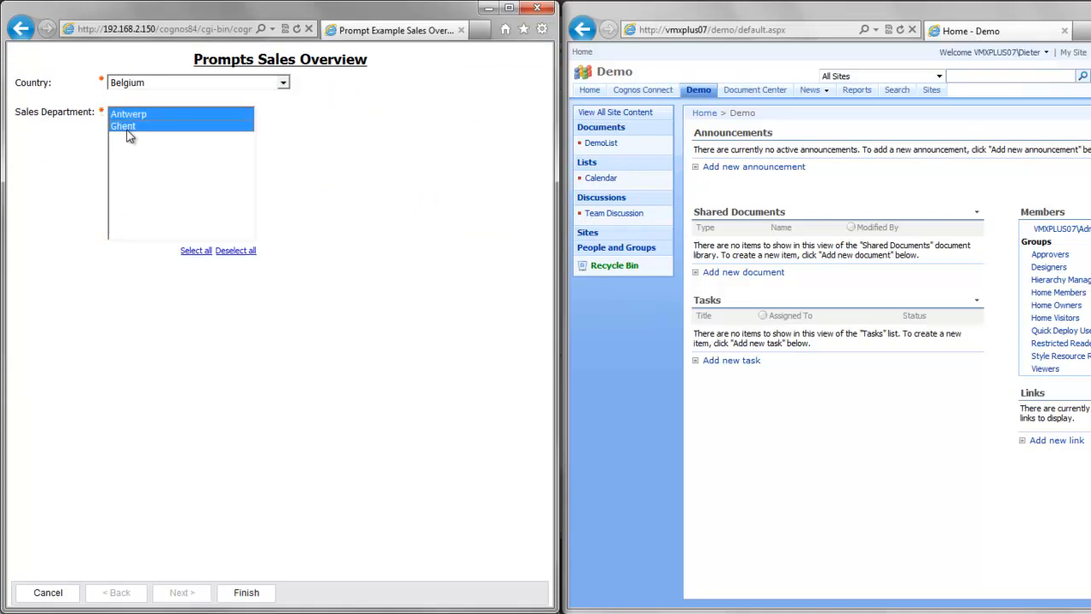
click(246, 593)
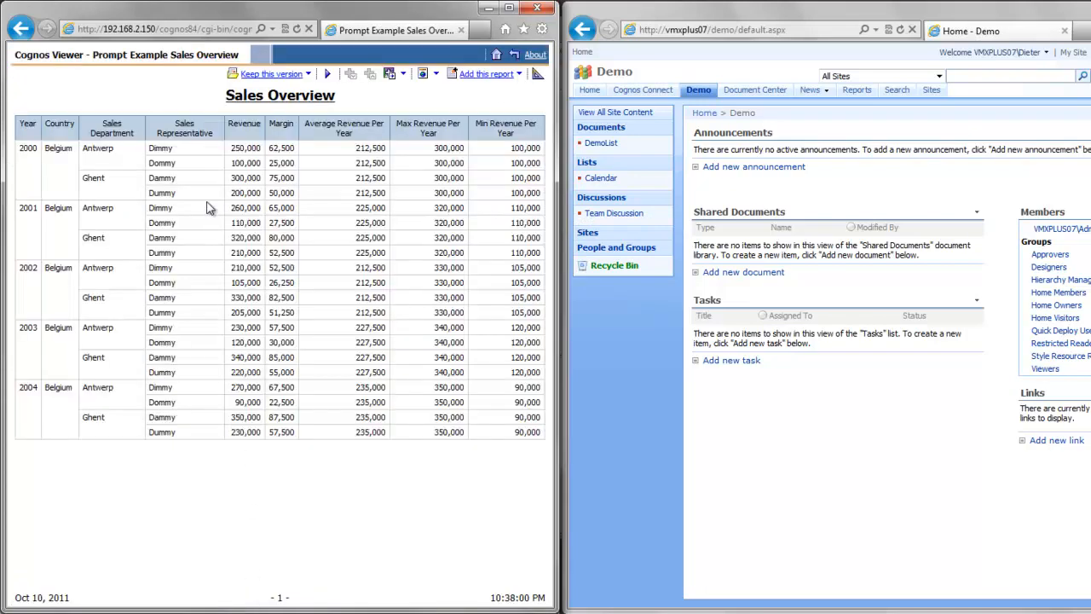
click(514, 55)
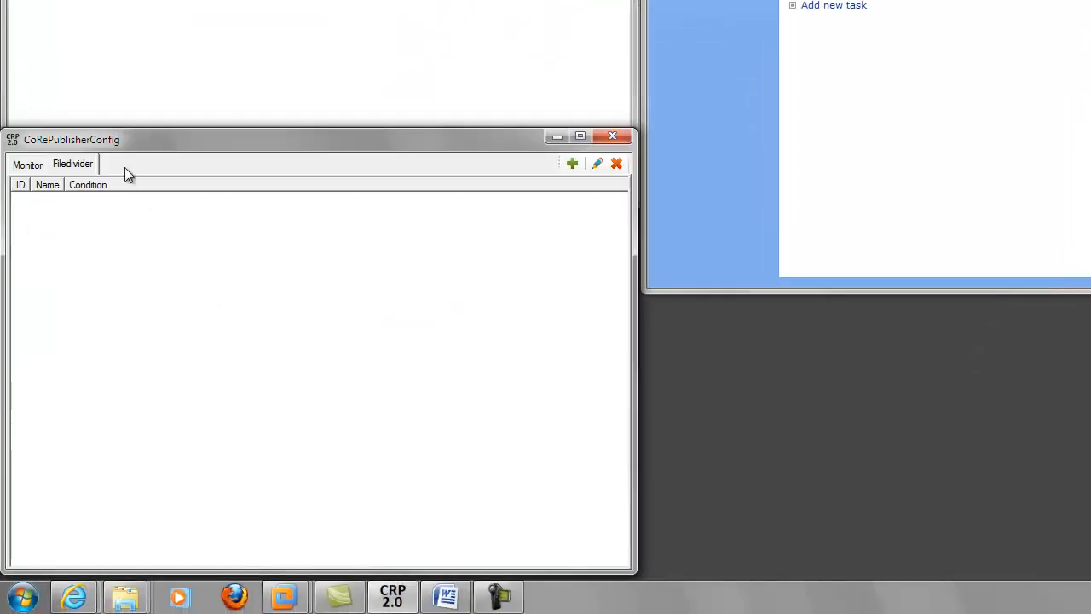
click(580, 164)
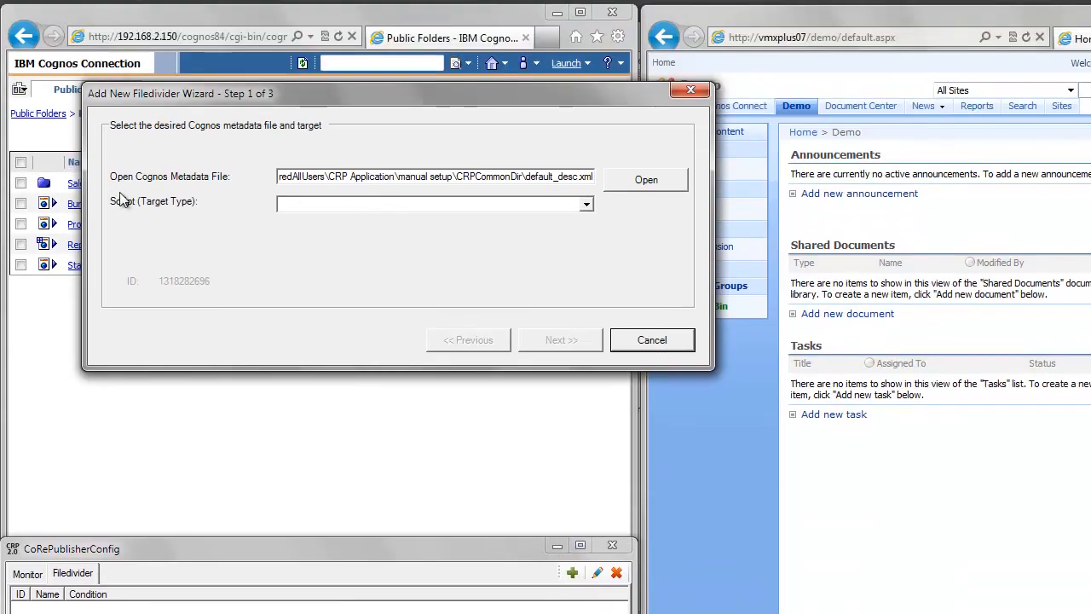
click(646, 183)
click(349, 225)
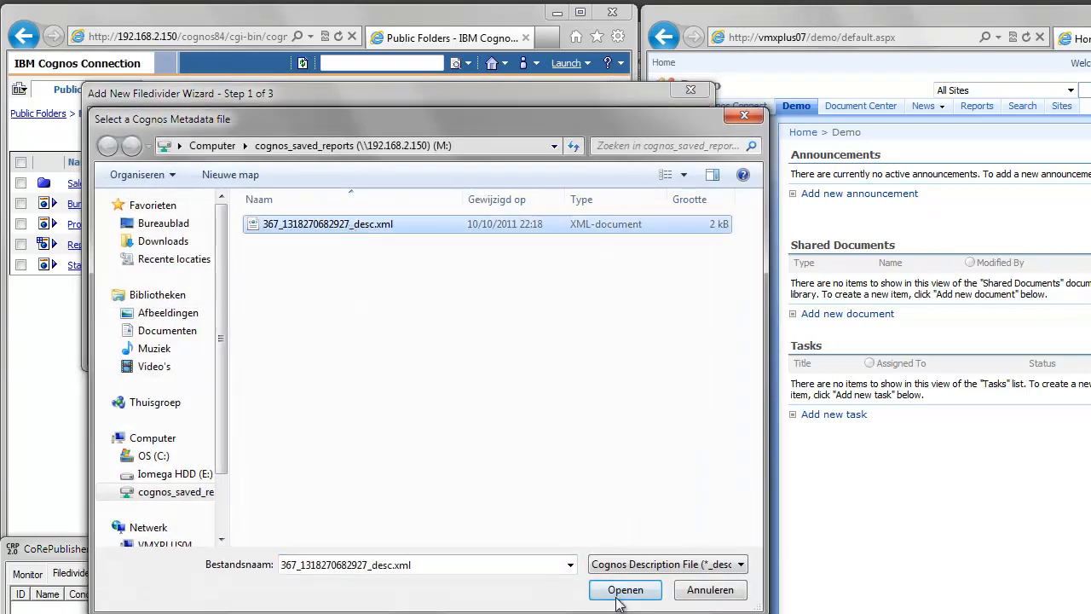
click(618, 593)
click(326, 207)
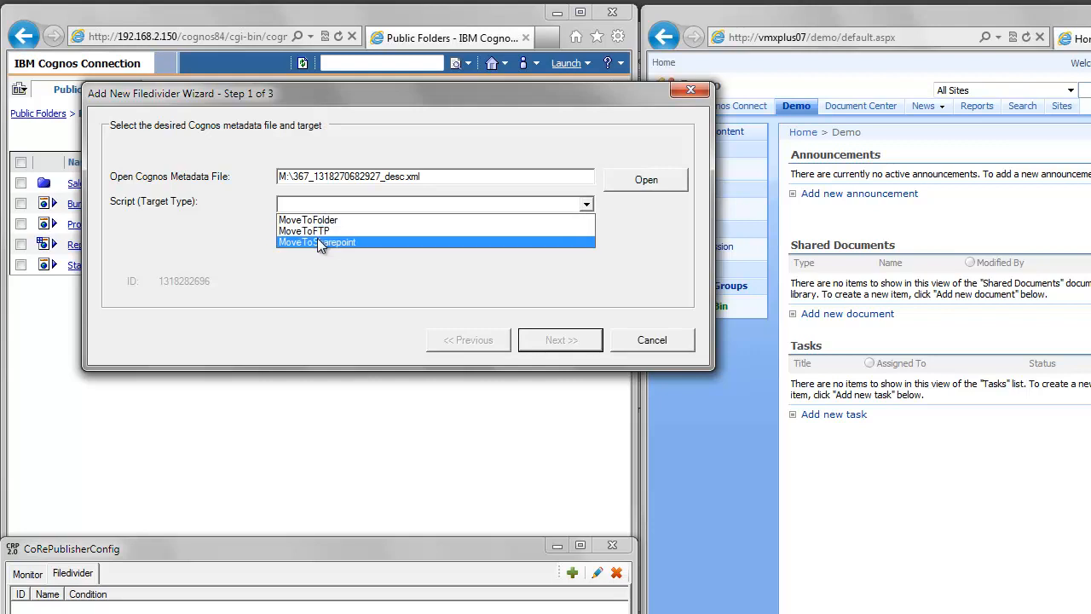
click(317, 237)
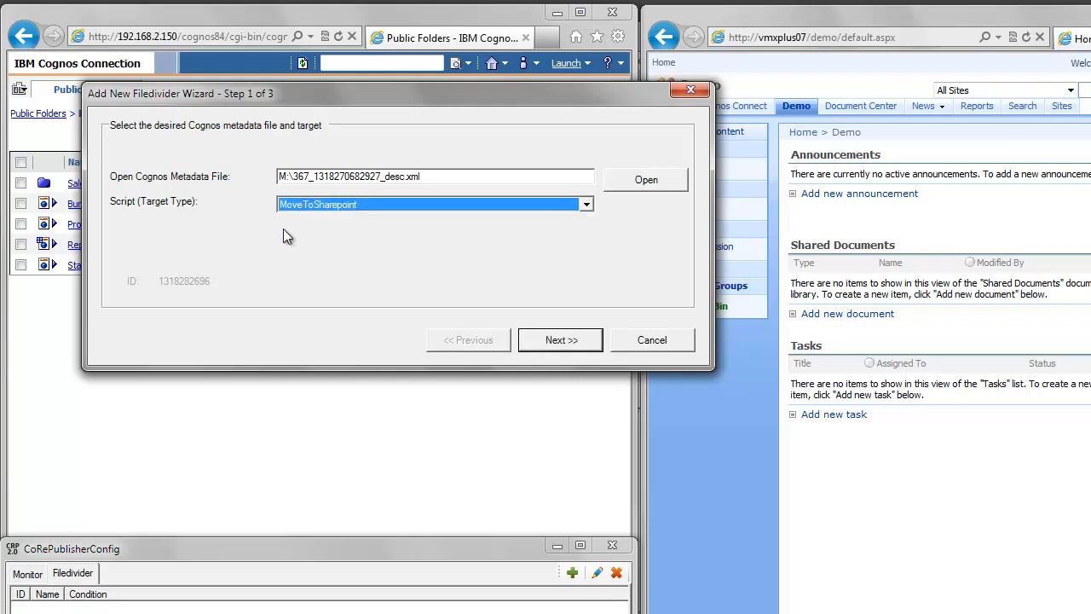
click(556, 340)
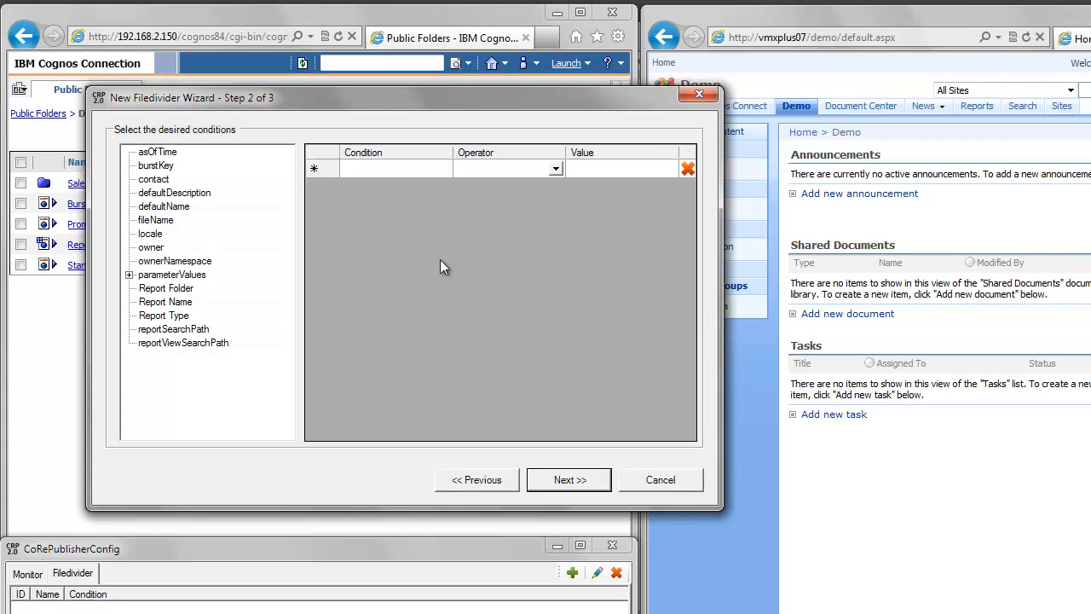
Add the condition Report Name Equals Prompt Example Sales Overview, widen the wizard window and continue to the variables.
click(379, 175)
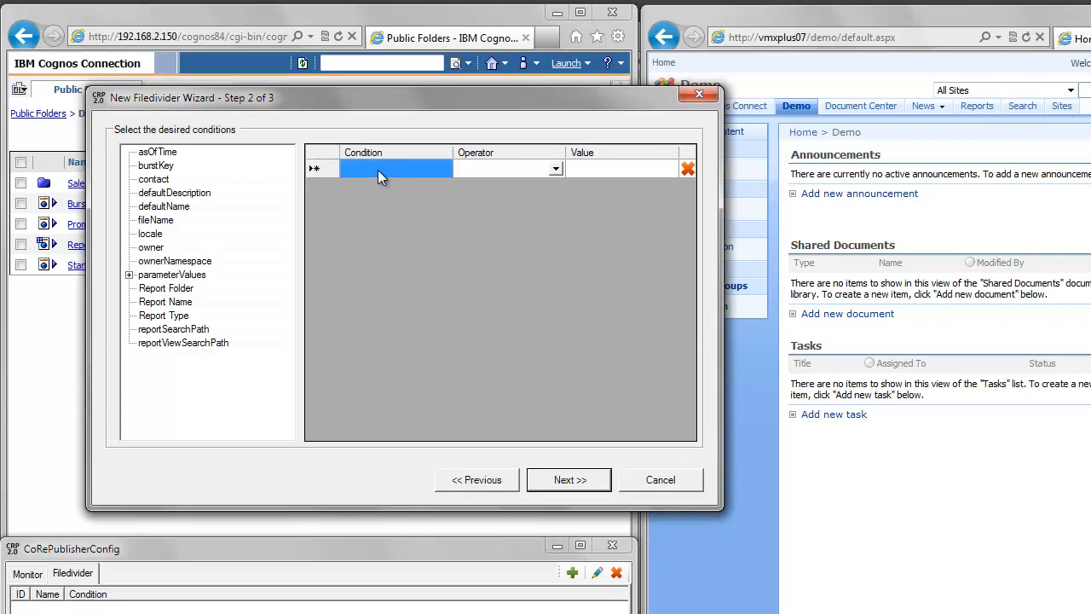
click(173, 302)
double_click(173, 303)
click(556, 173)
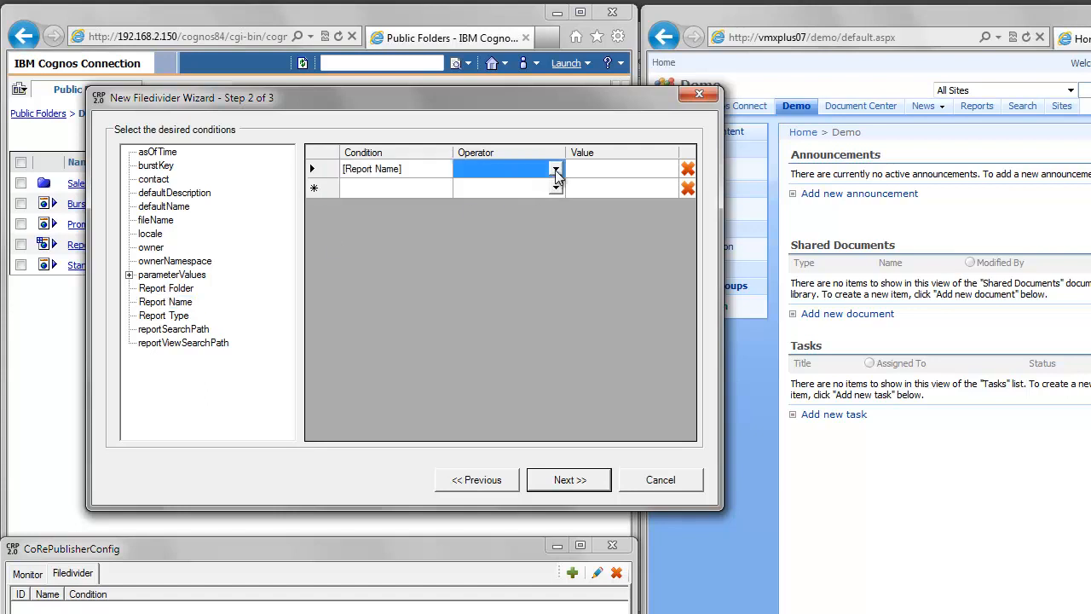
click(556, 172)
click(511, 180)
click(594, 174)
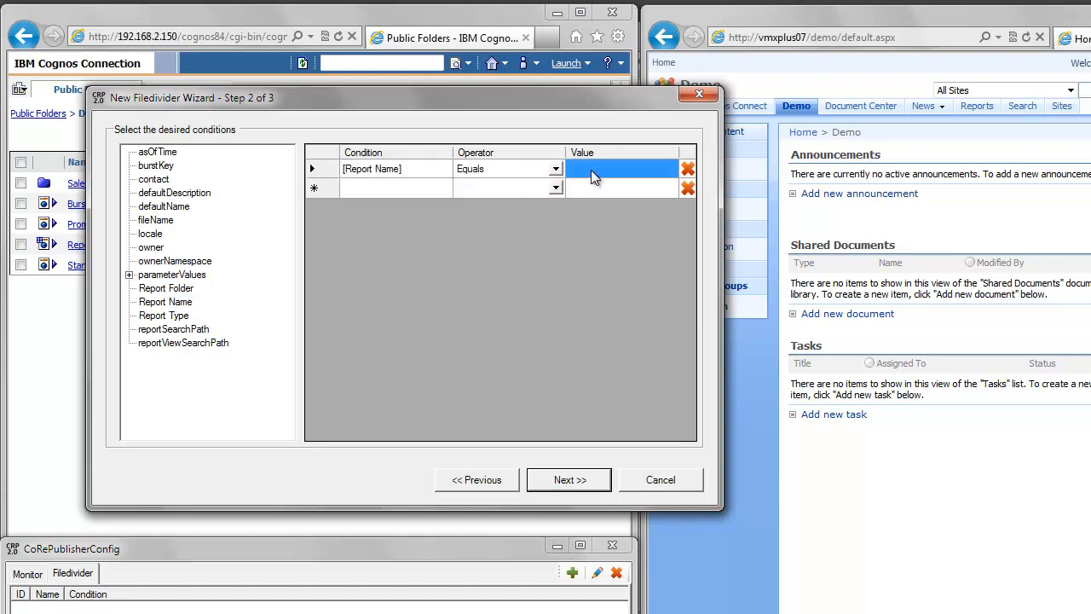
double_click(173, 303)
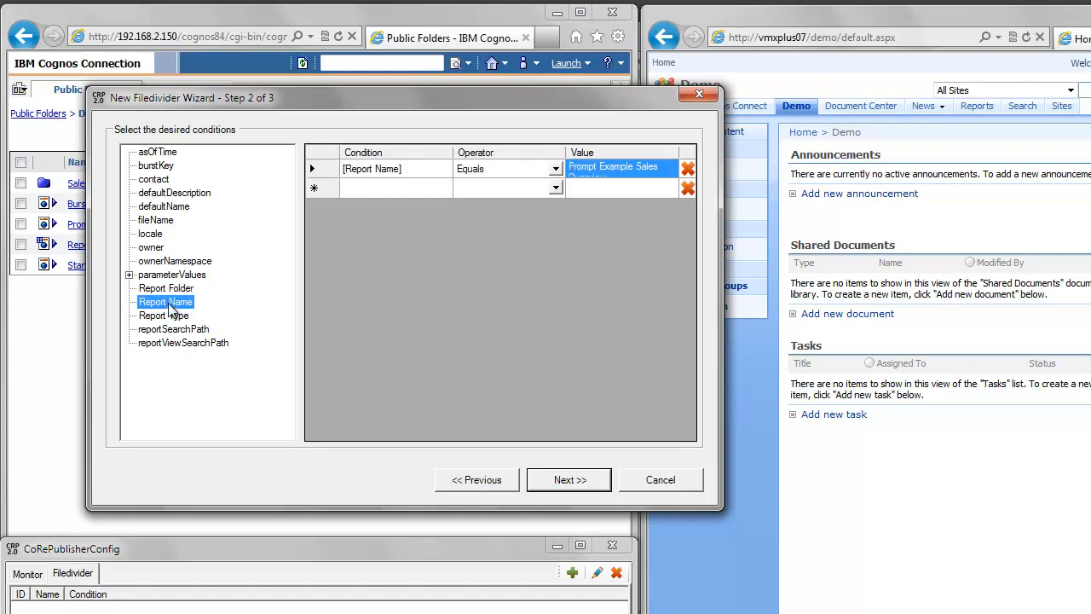
drag(722, 237, 907, 237)
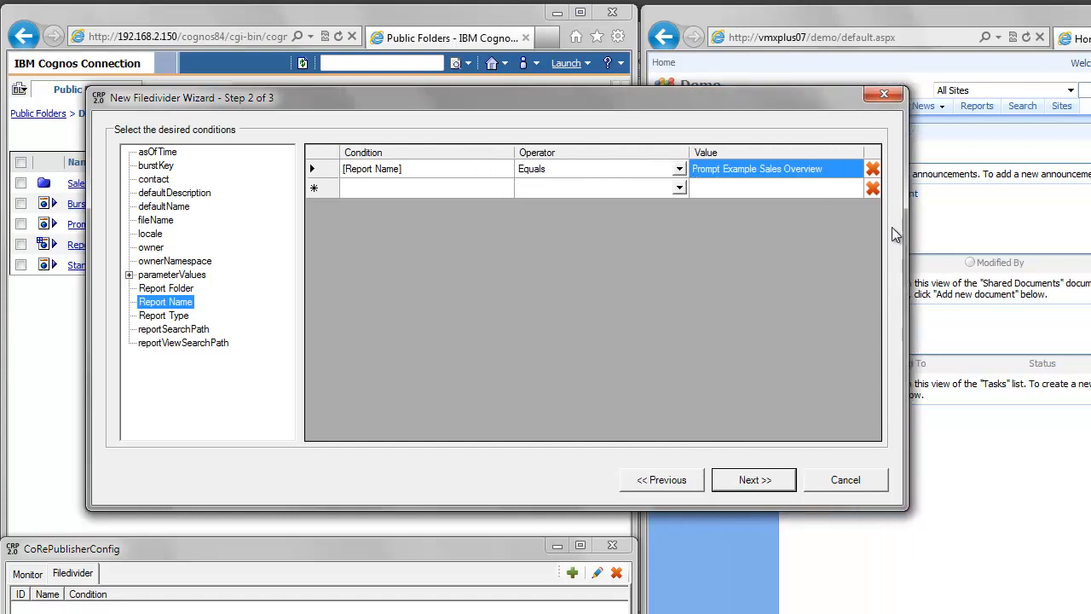
click(742, 481)
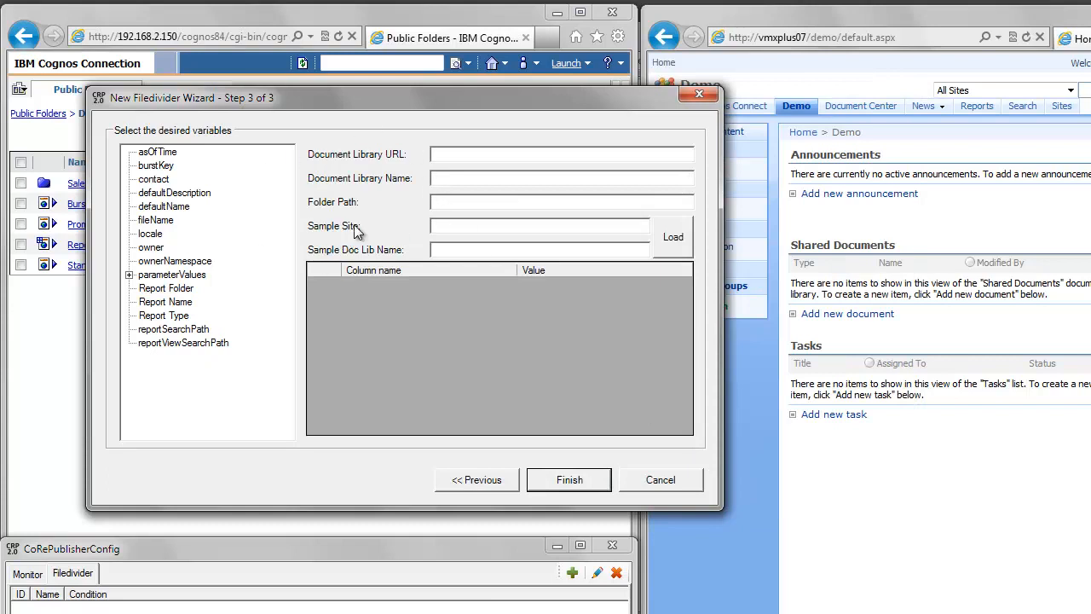
click(736, 59)
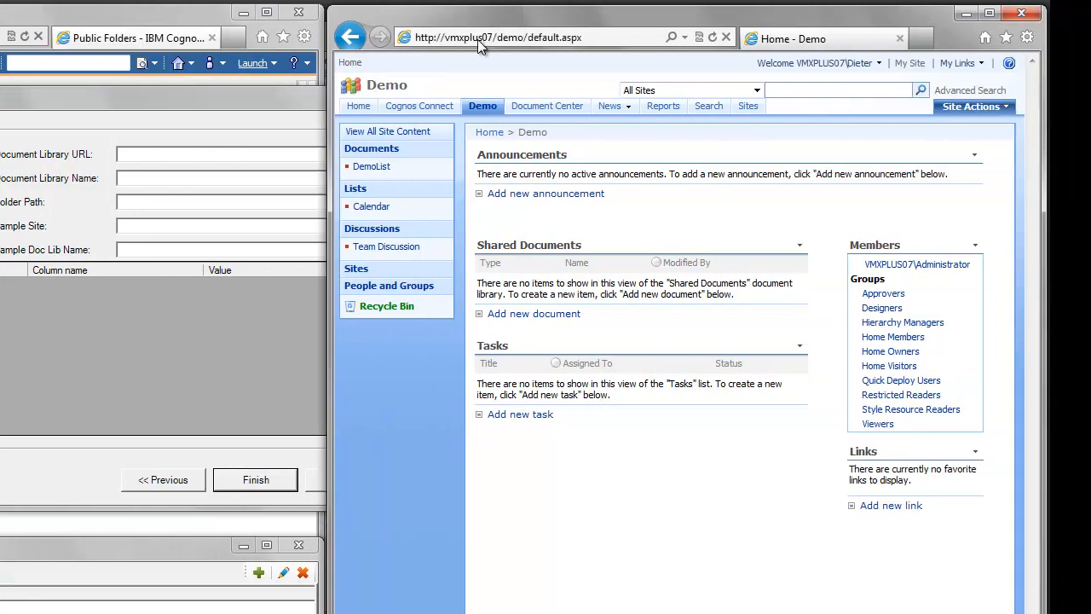
click(371, 168)
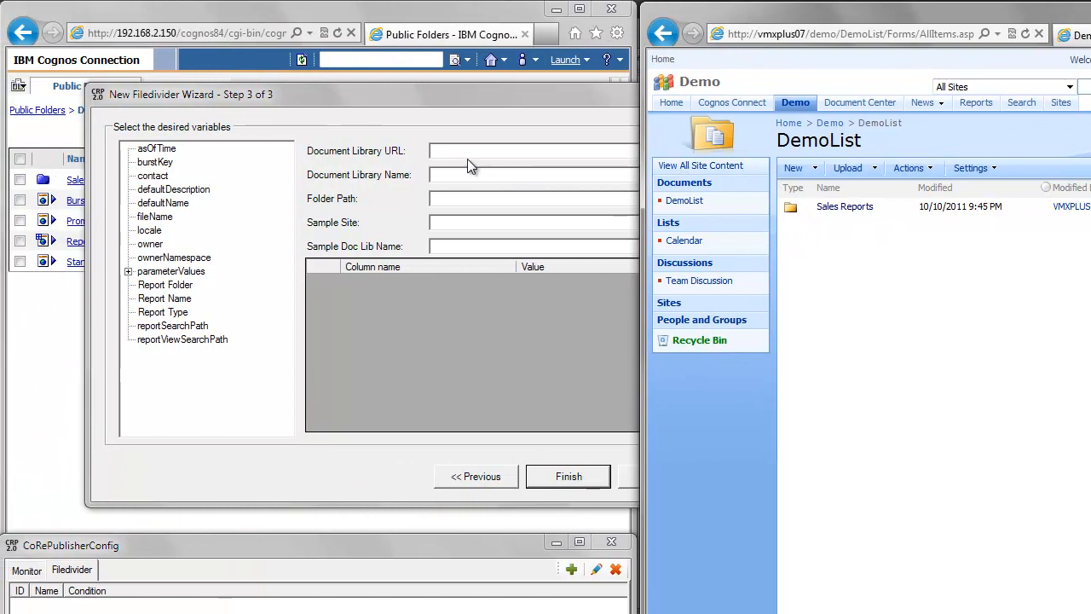
click(455, 150)
text(http://vmxplus07/demo/)
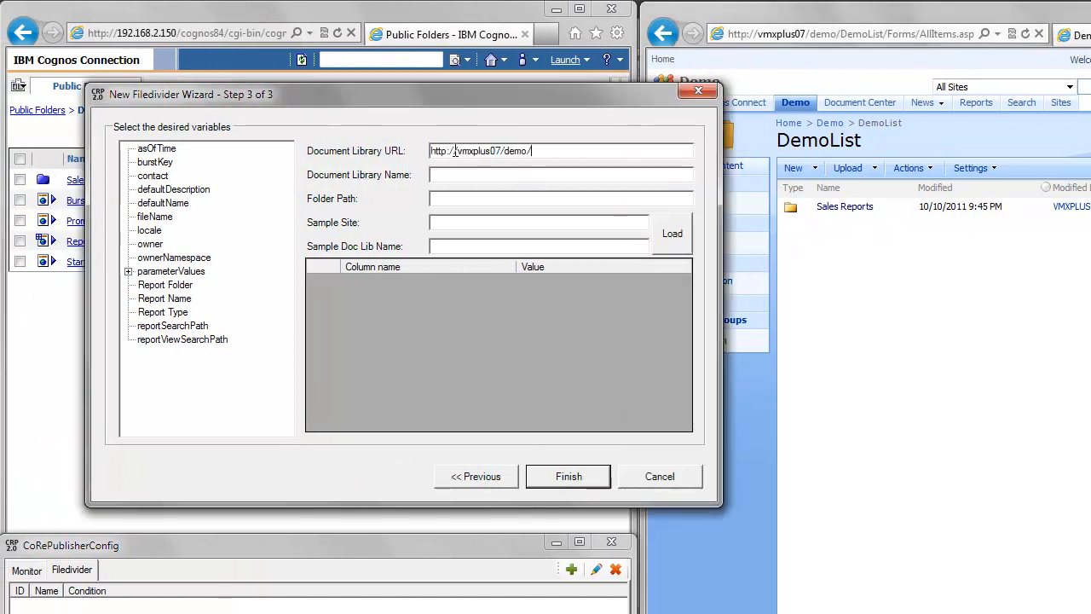
click(512, 175)
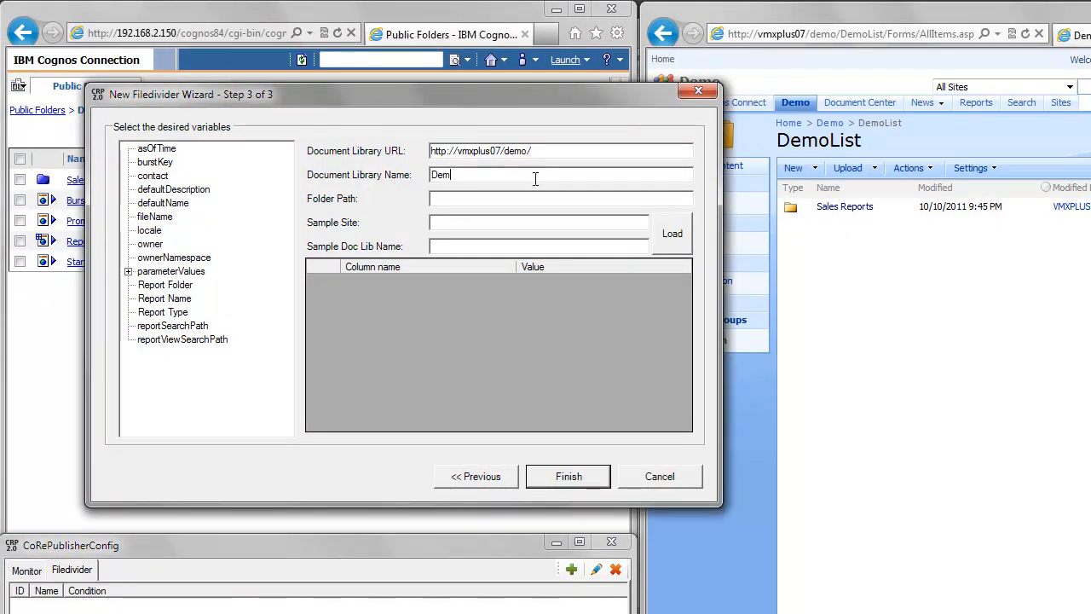
key(Tab)
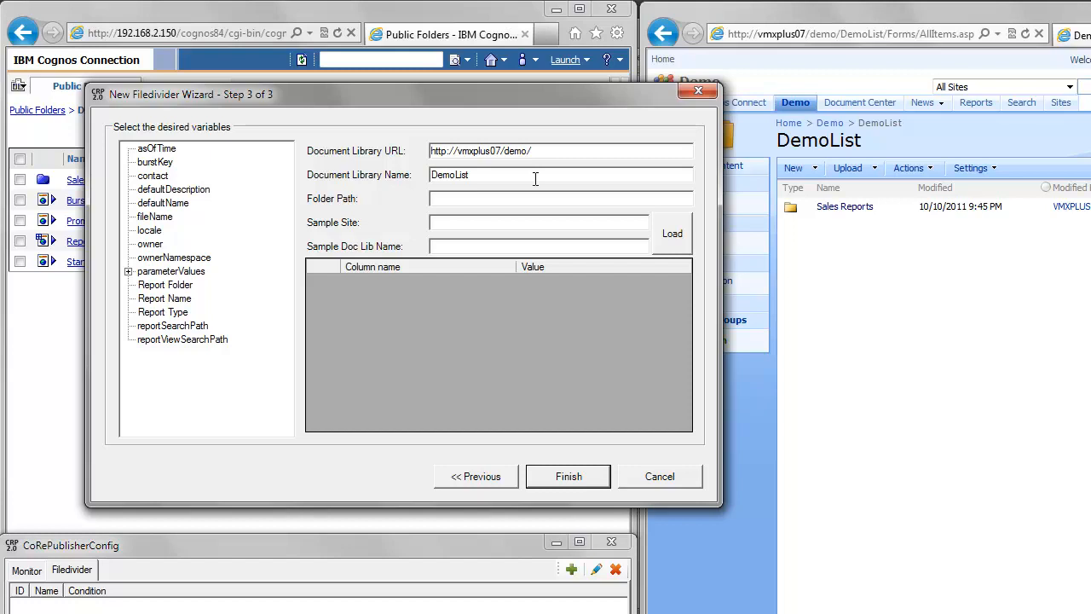
text(Sales Reports)
text(http://vmxplus07/demo/)
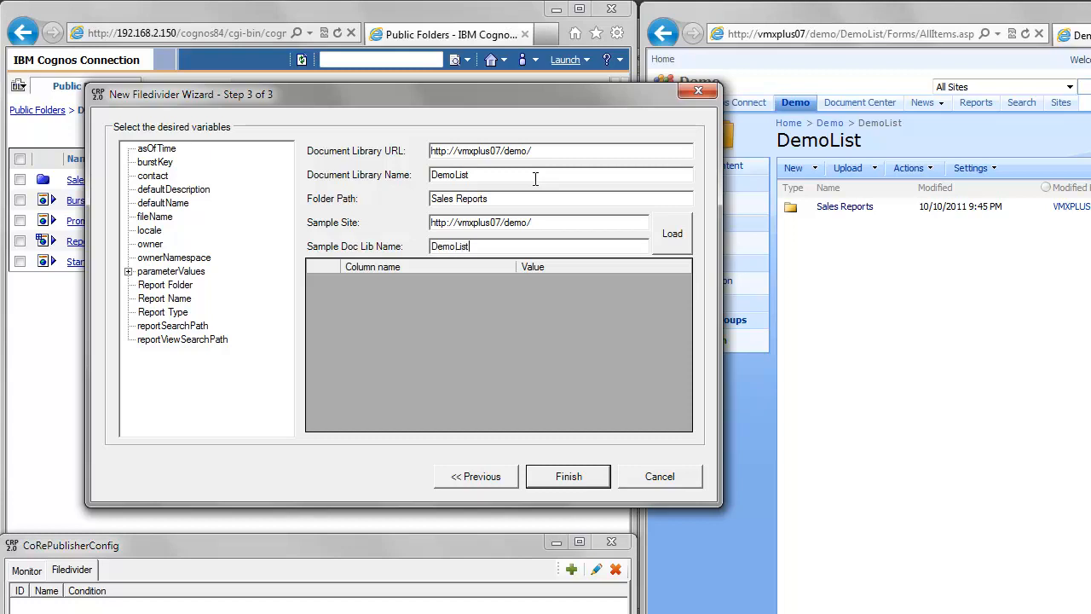
click(670, 232)
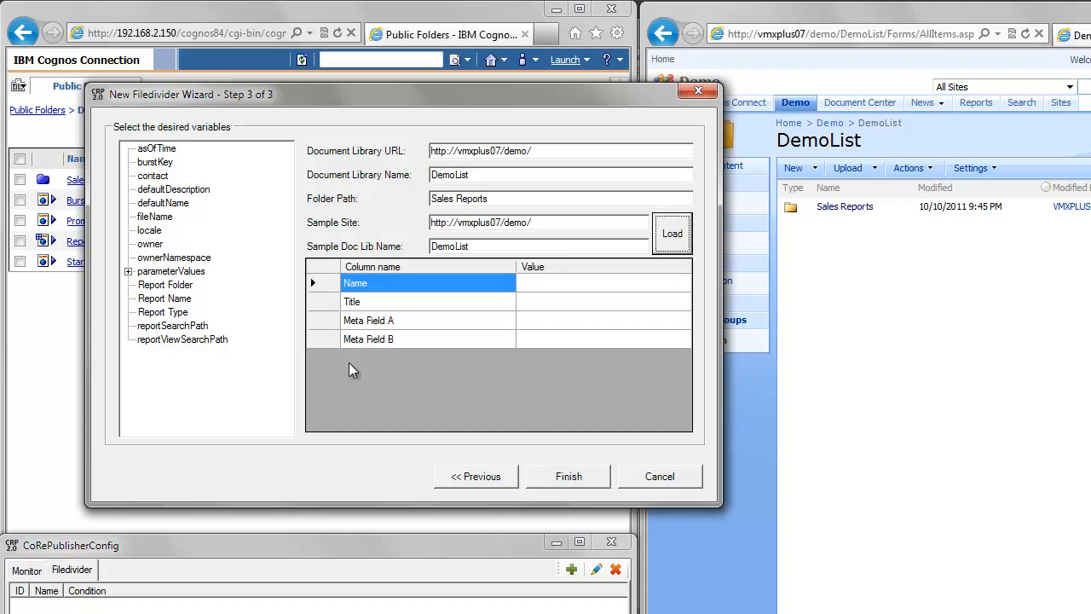
Set the Name column's value to [p_Country] - [Report Name], using the p_Country parameter from parameterValues.
click(528, 285)
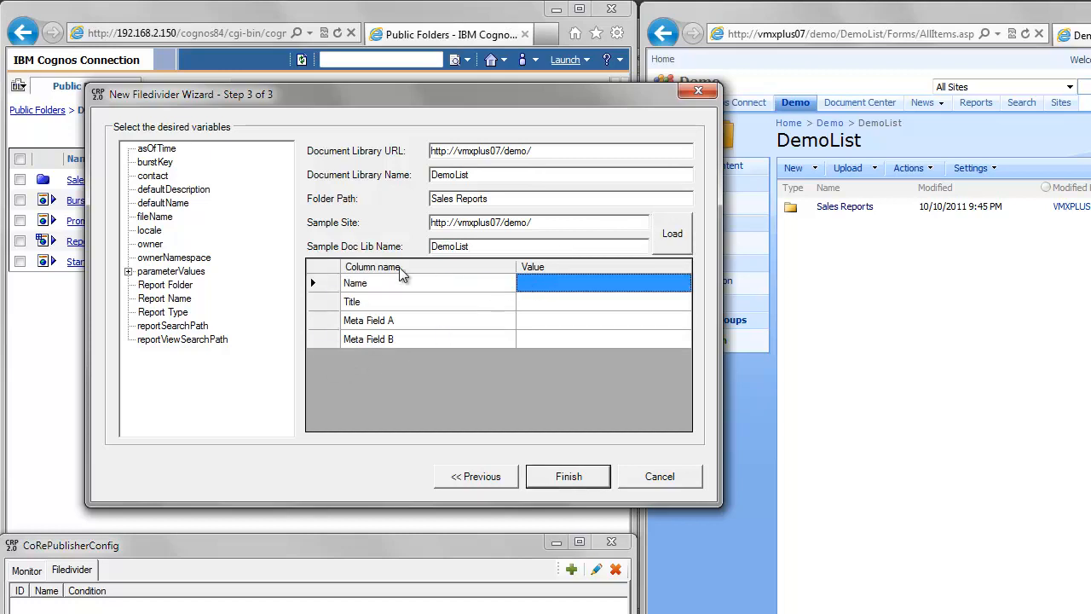
click(128, 271)
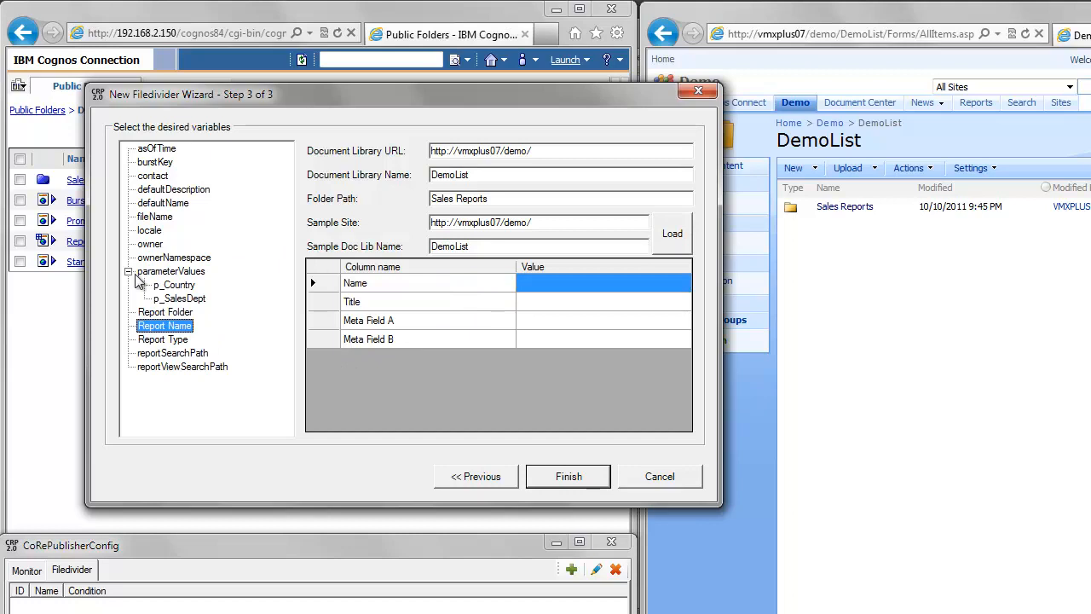
double_click(171, 285)
click(617, 287)
text(- [Report Name)
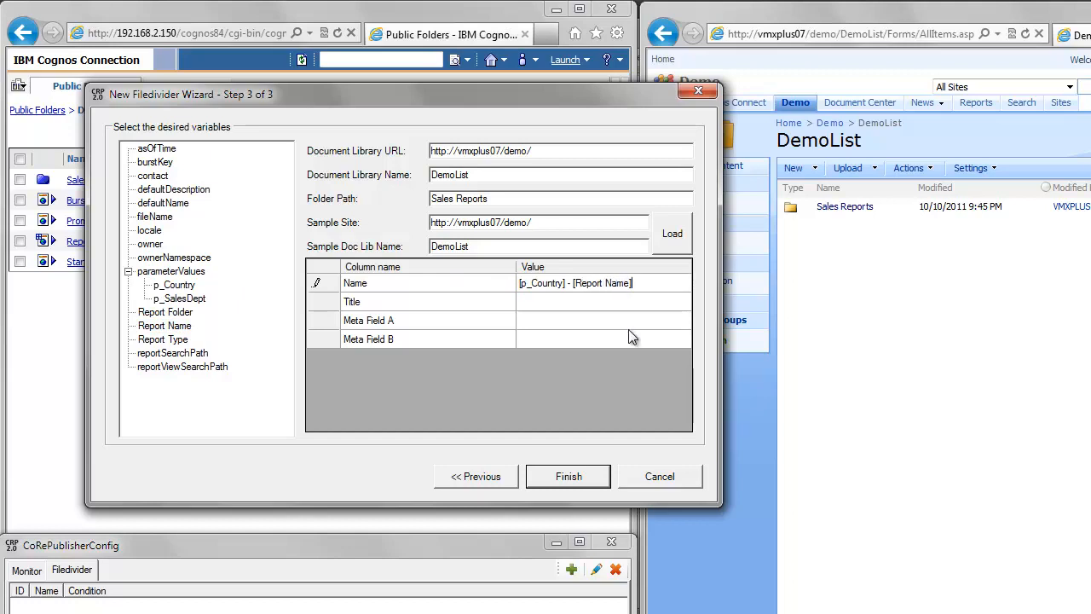
Set Title to Free Text, Meta Field A to [asOfTime] and Meta Field B to Free Text, and finish the filedivider.
click(578, 298)
text(Free Text)
click(633, 322)
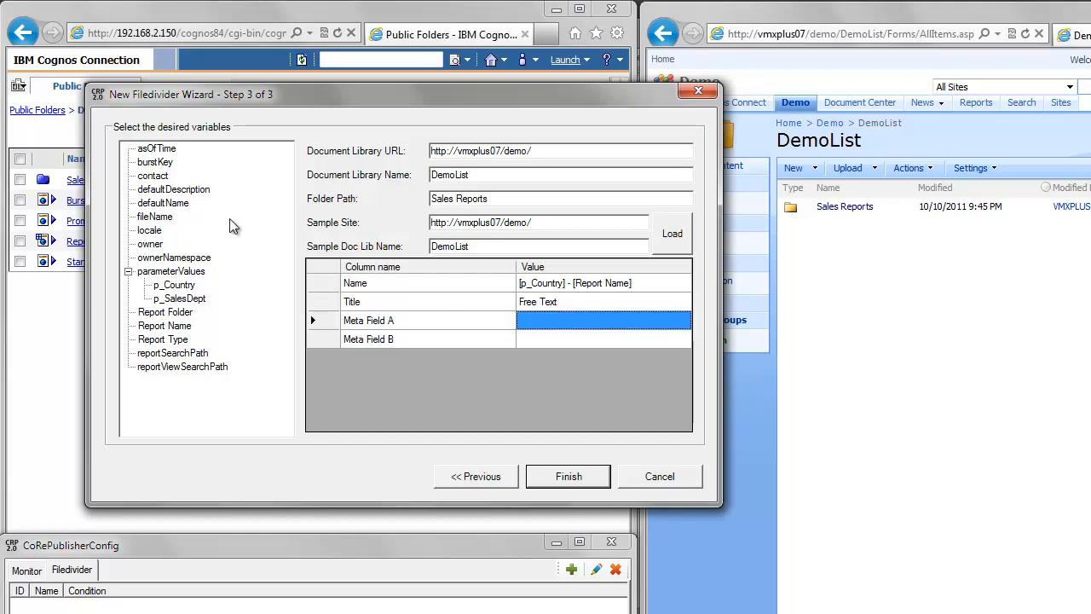
click(158, 150)
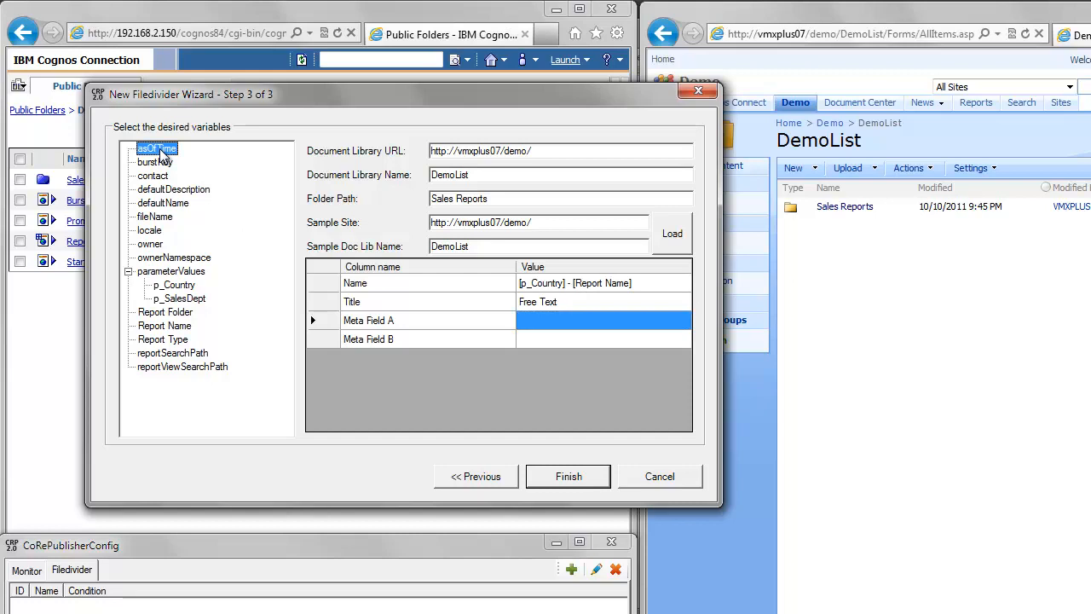
double_click(159, 150)
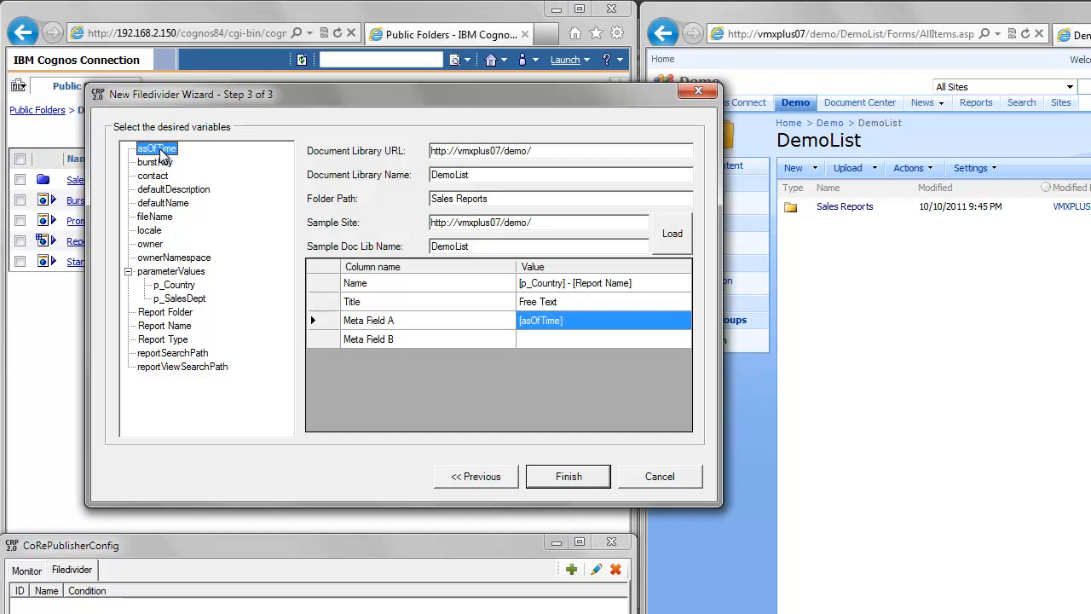
click(536, 340)
text(Free Text)
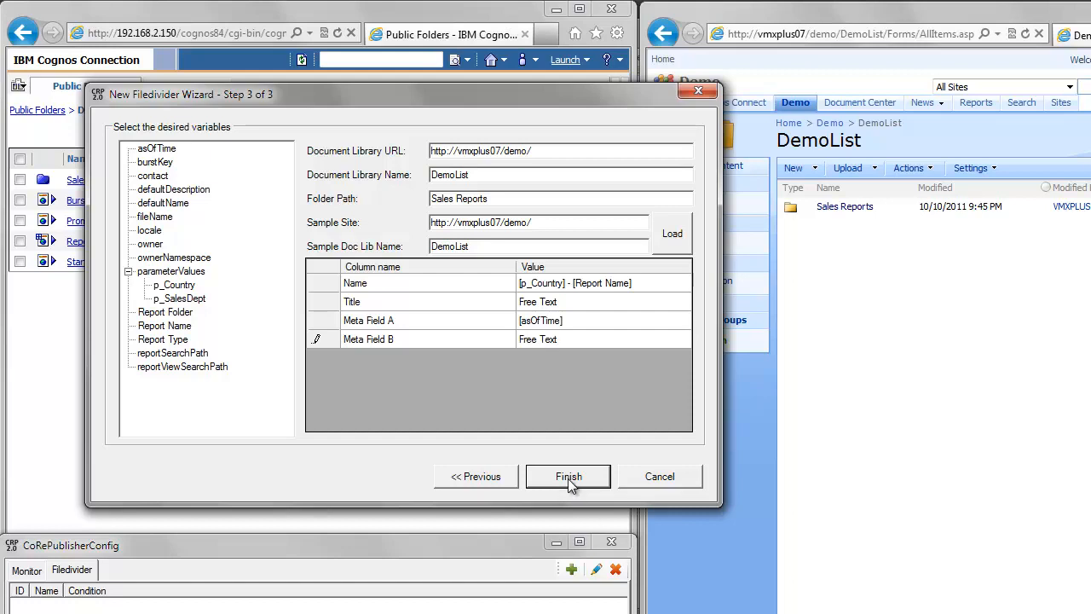
click(568, 479)
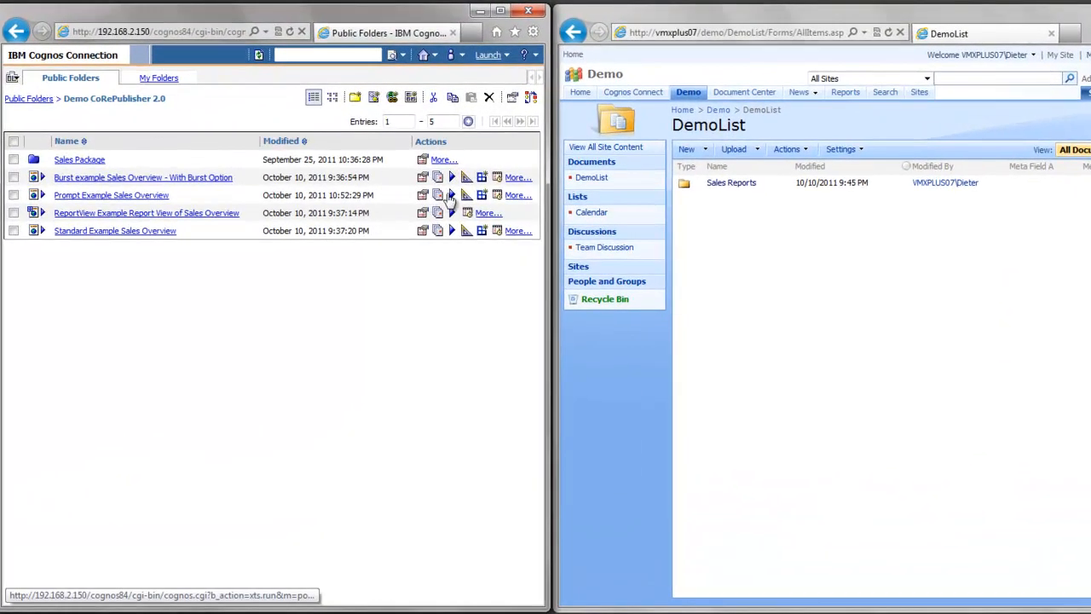
In Cognos Connection, run Prompt Example Sales Overview with advanced options in the background, producing PDF instead of HTML.
click(450, 136)
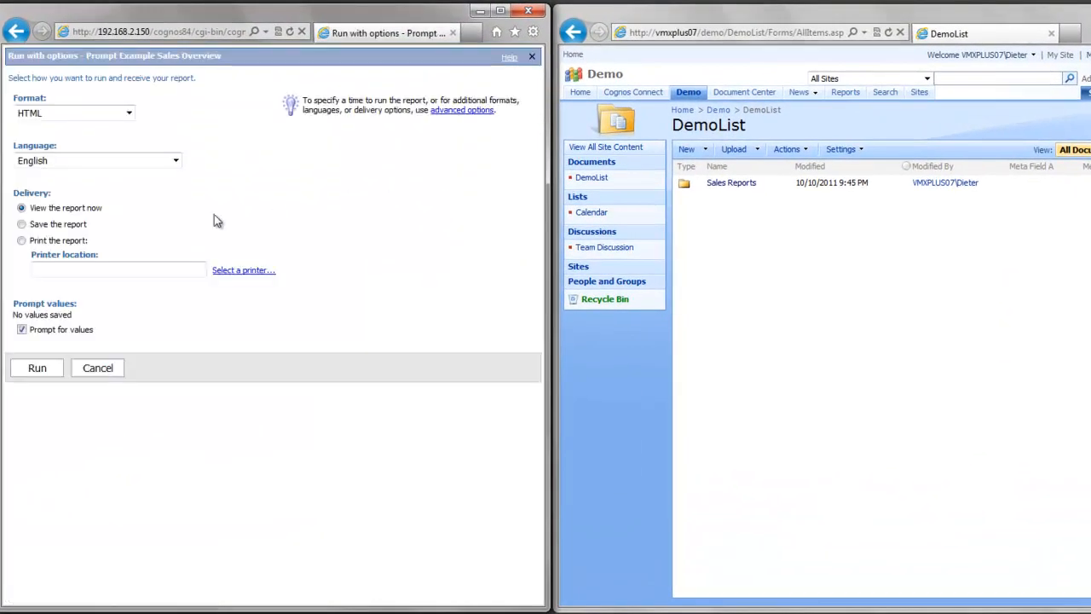
click(452, 110)
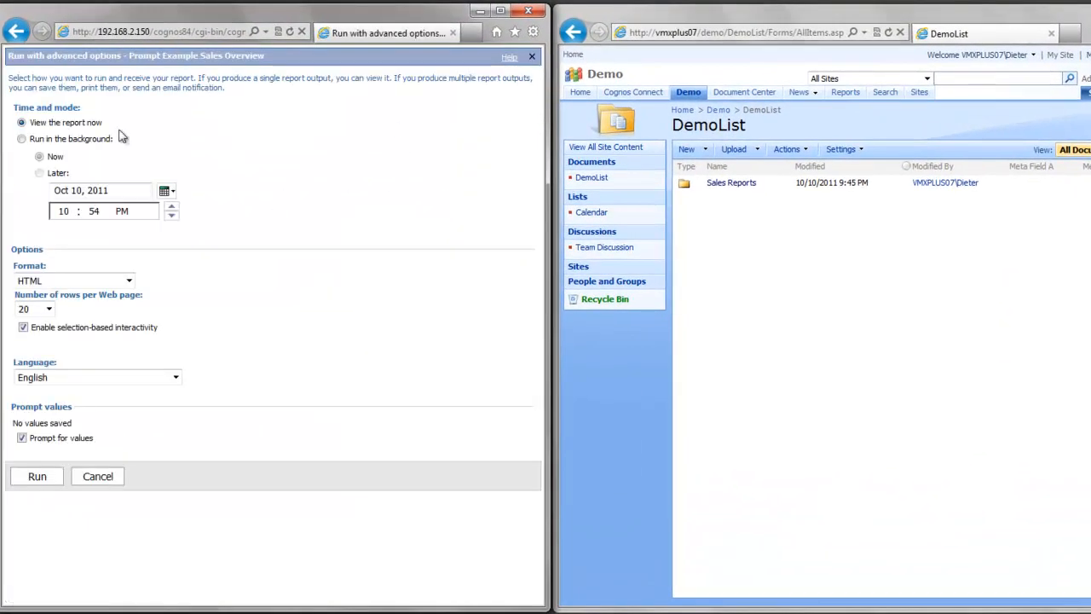
click(21, 139)
click(22, 280)
click(21, 346)
click(36, 586)
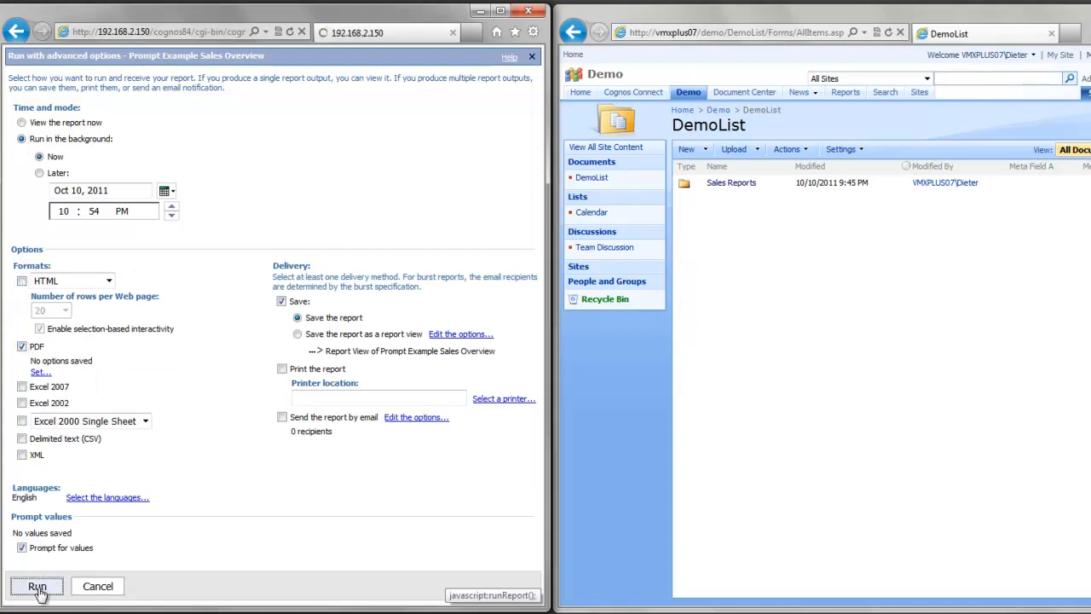
Answer the prompts with country Belgium and departments Antwerp and Ghent, and submit the run with its details shown after closing.
click(139, 84)
click(129, 125)
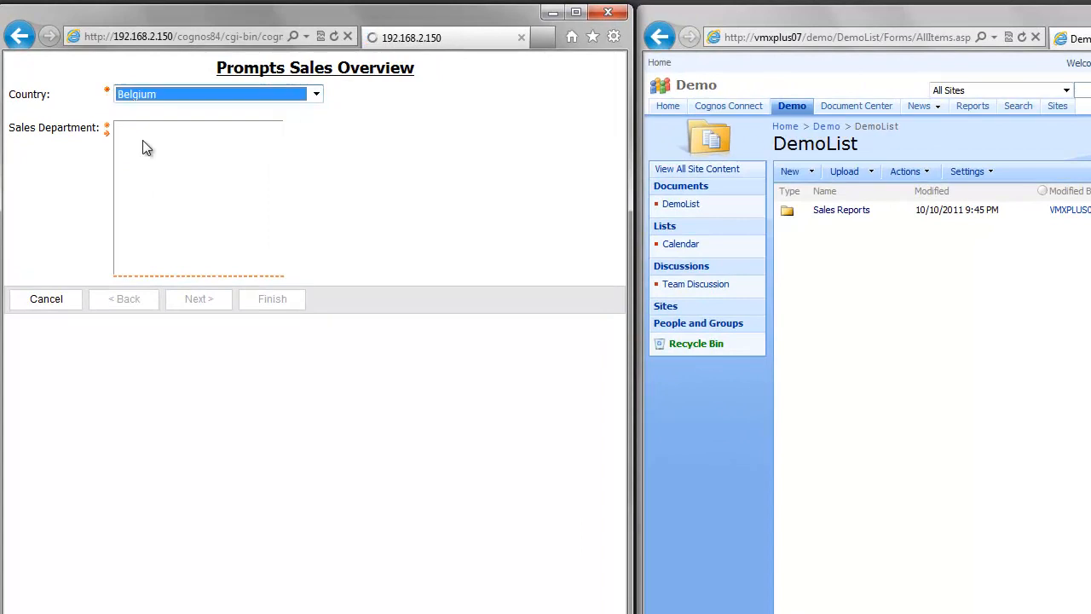
drag(139, 129, 169, 182)
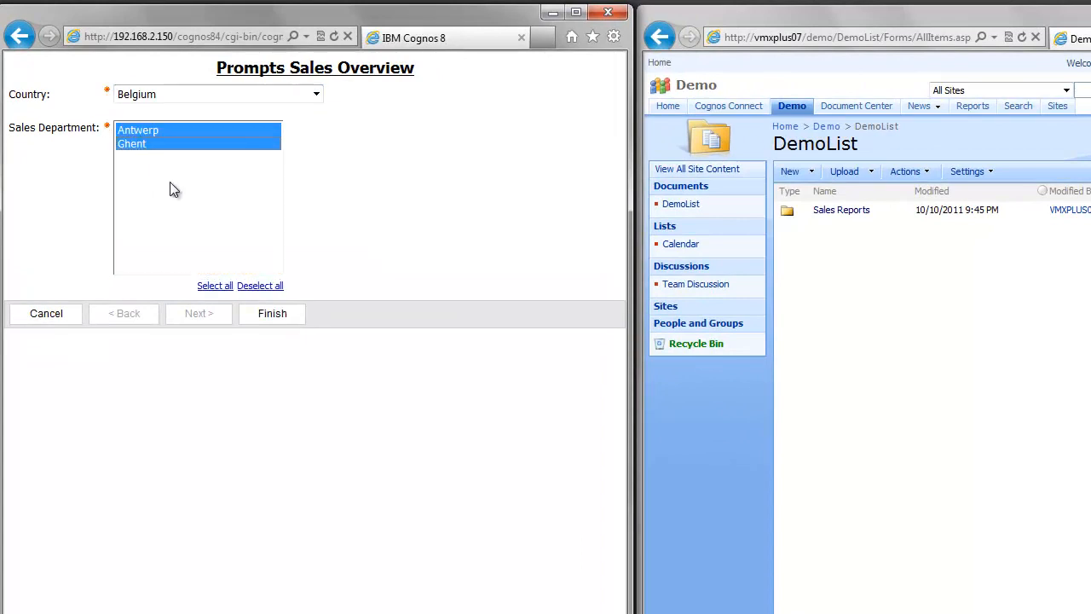
click(275, 314)
click(91, 224)
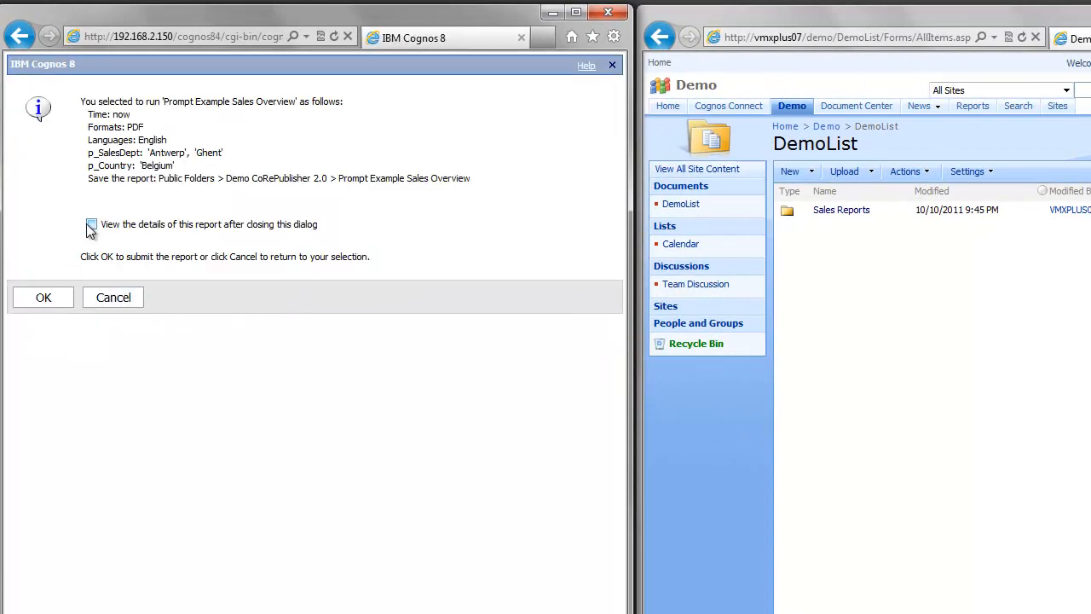
click(44, 299)
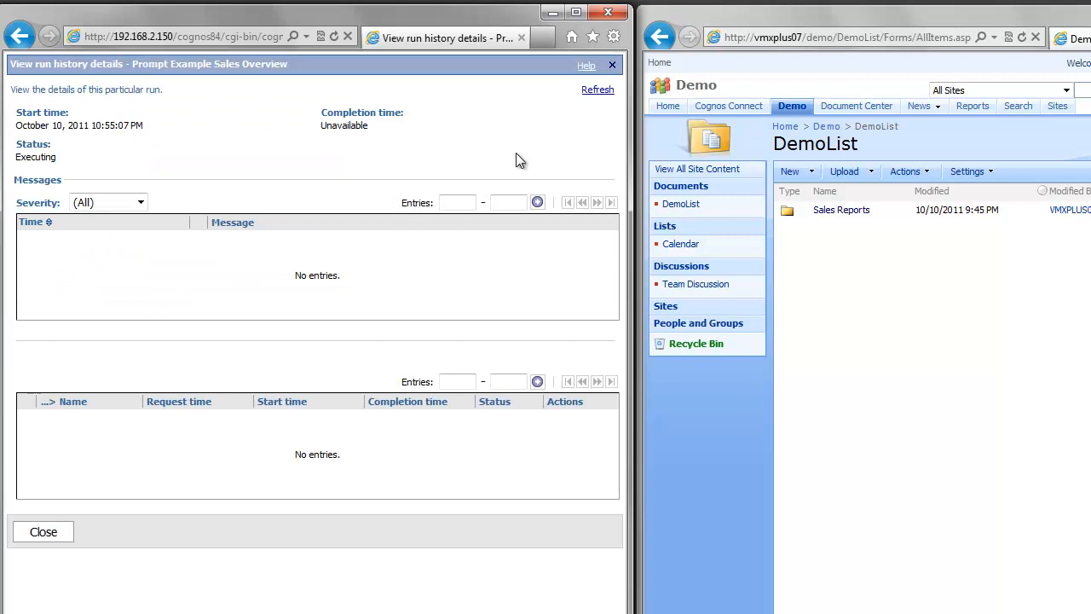
Refresh and close the run history details, and open the Sales Reports folder in SharePoint's DemoList to check the published output.
click(589, 94)
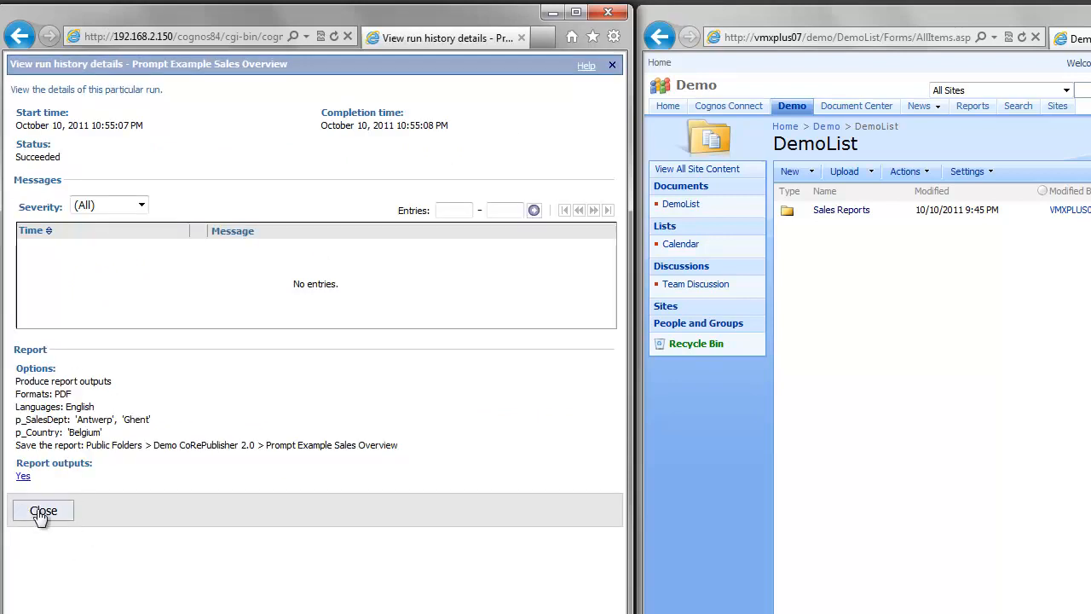
click(39, 512)
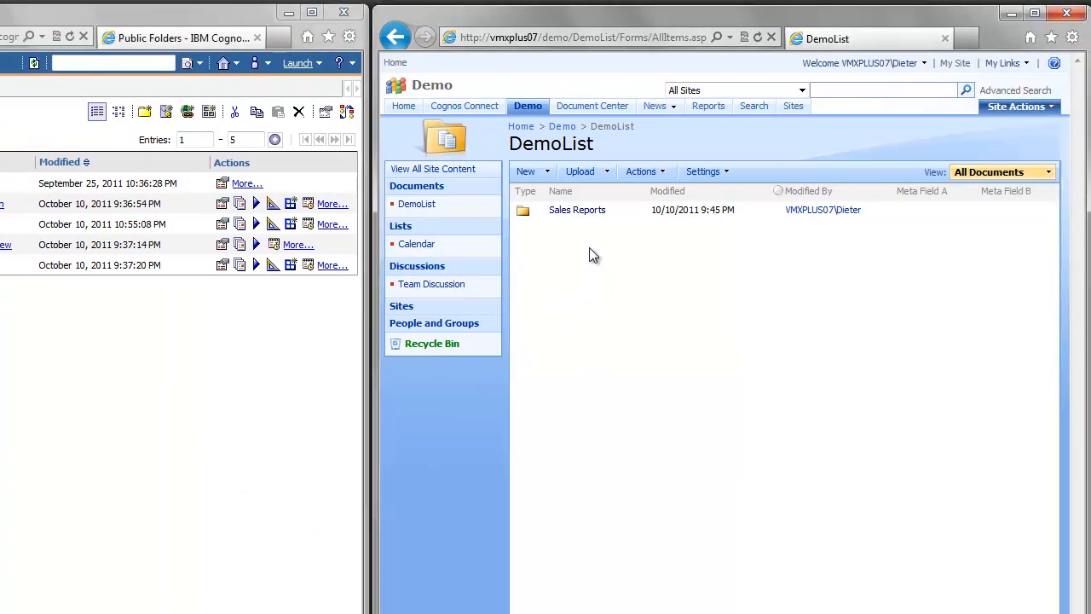
mouse_move(581, 215)
click(569, 213)
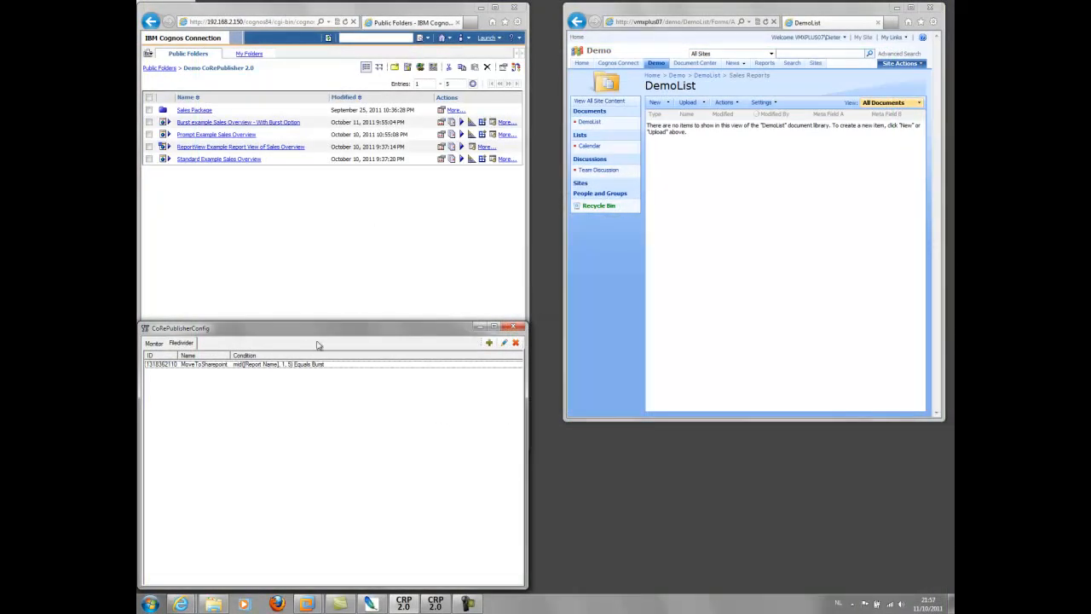
In CoRePublisherConfig, open the burst report filedivider and review its condition's expression, operator and value, validating the expression.
double_click(243, 365)
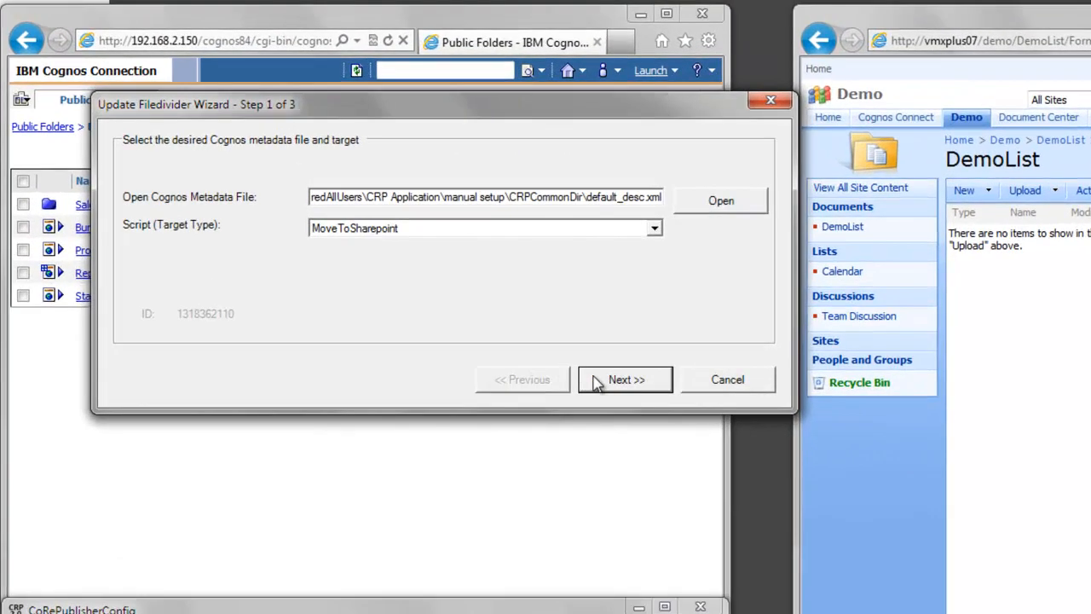
click(625, 379)
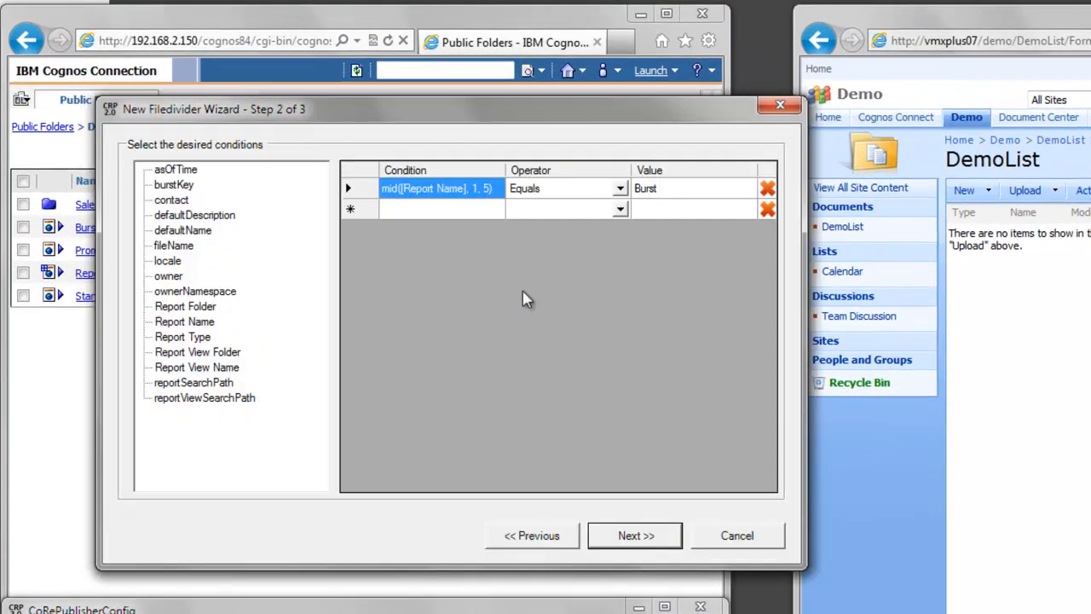
double_click(463, 192)
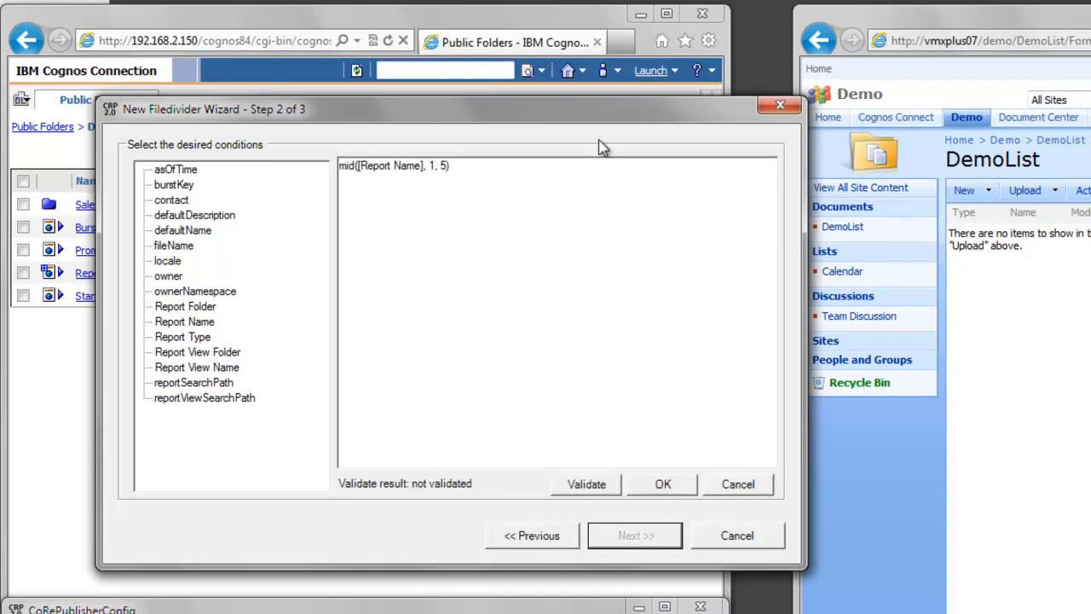
drag(517, 197, 267, 193)
click(607, 489)
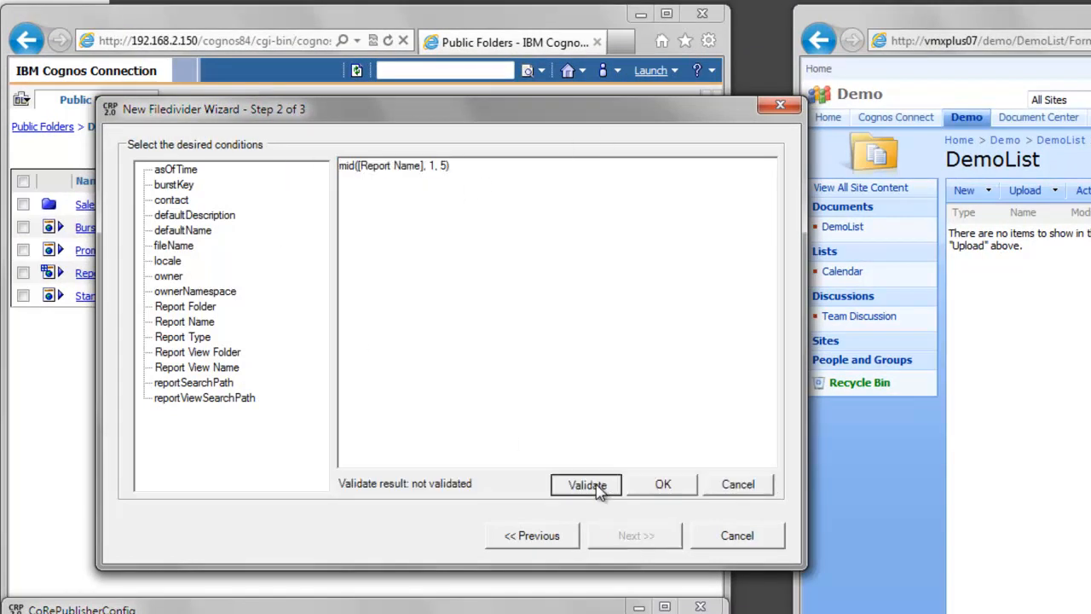
click(664, 485)
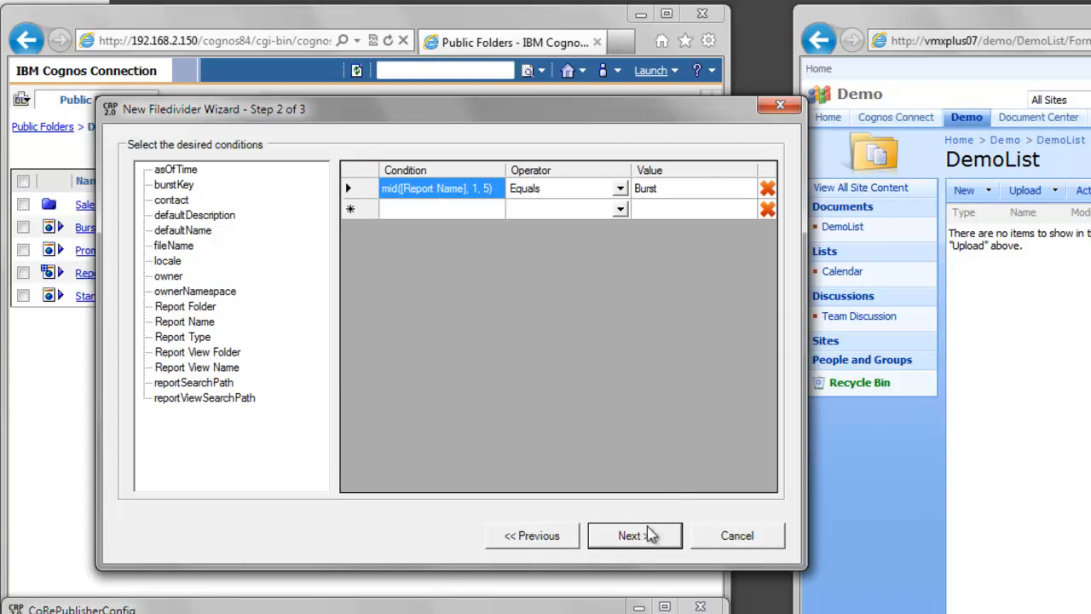
click(531, 194)
click(678, 193)
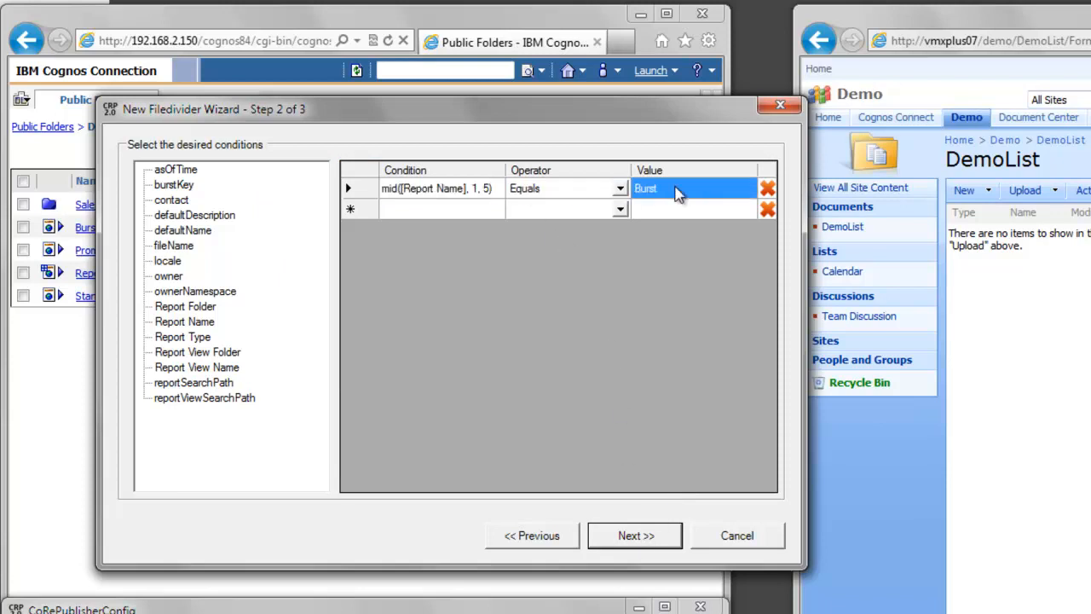
Continue to the filedivider's variables, review the folder path and Name column value, and close the wizard without saving.
click(626, 537)
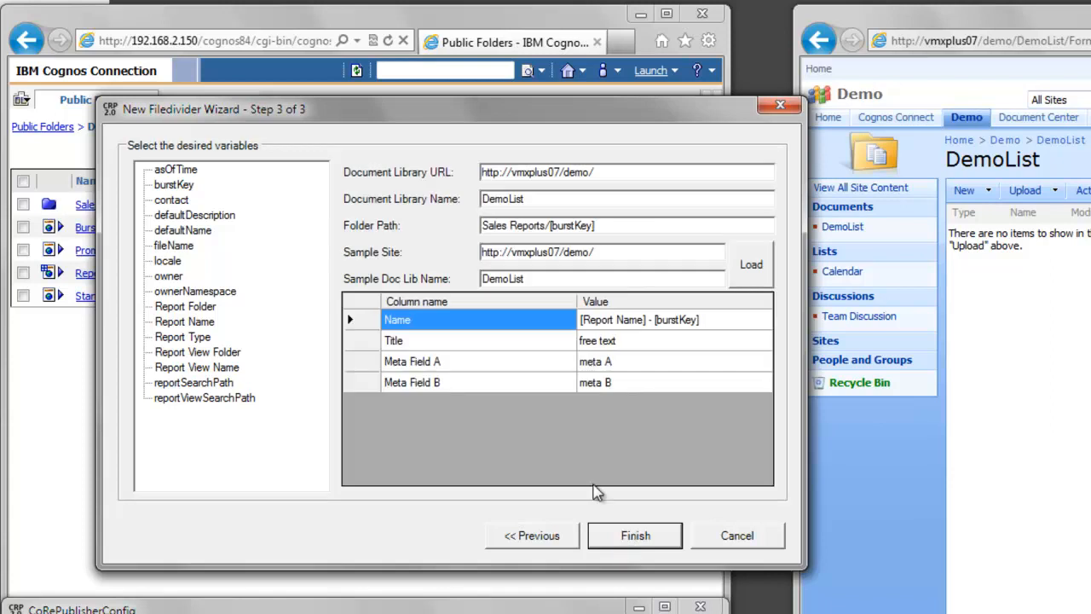
drag(607, 226, 426, 227)
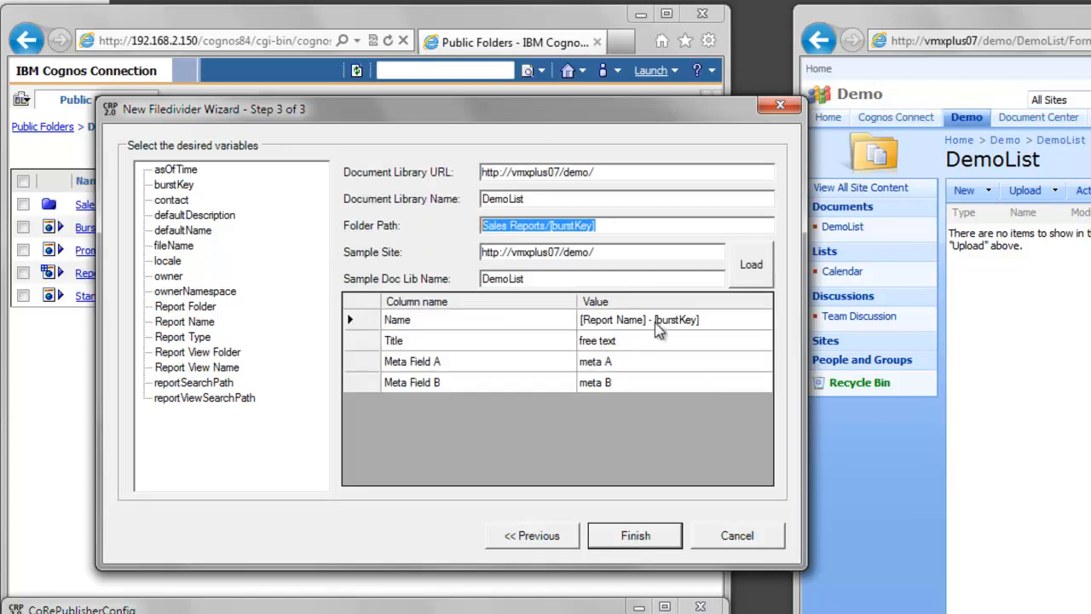
click(714, 324)
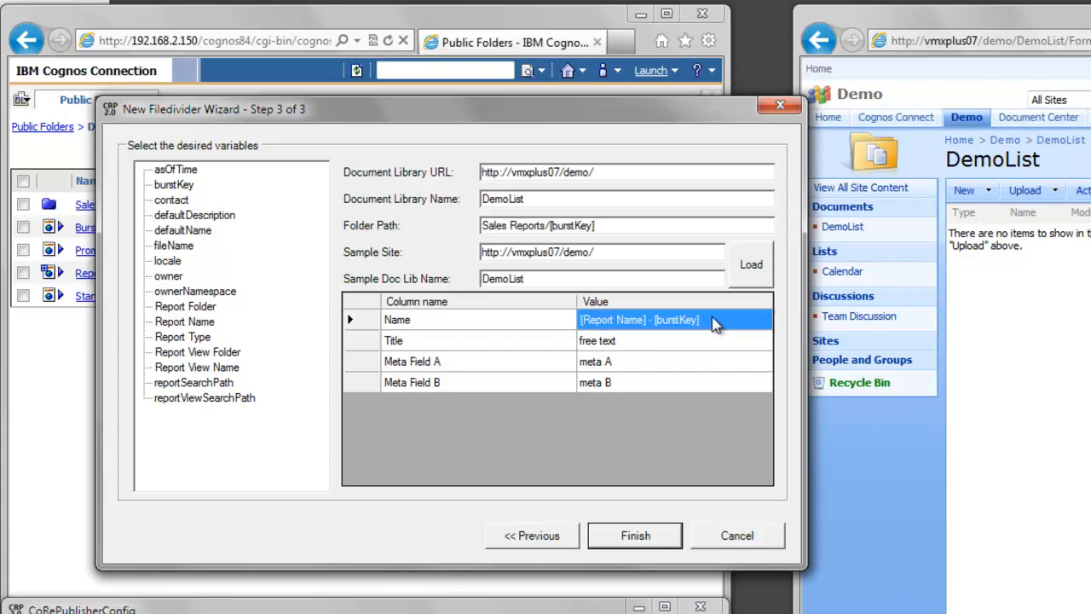
click(714, 535)
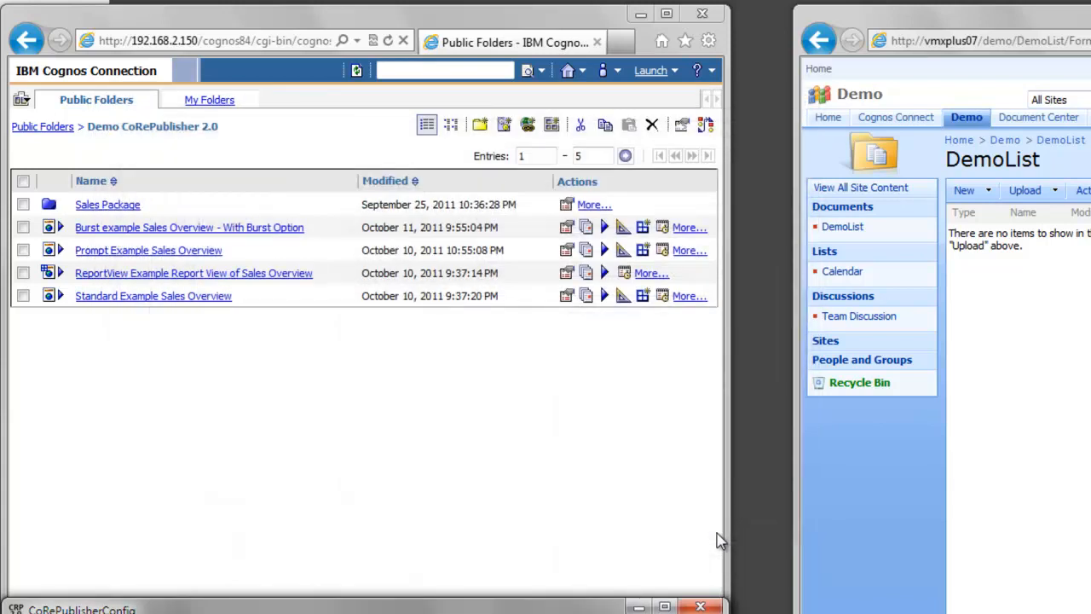
Run Burst example Sales Overview - With Burst Option in the background, with Excel 2007 instead of HTML output and bursting enabled.
drag(304, 228, 75, 229)
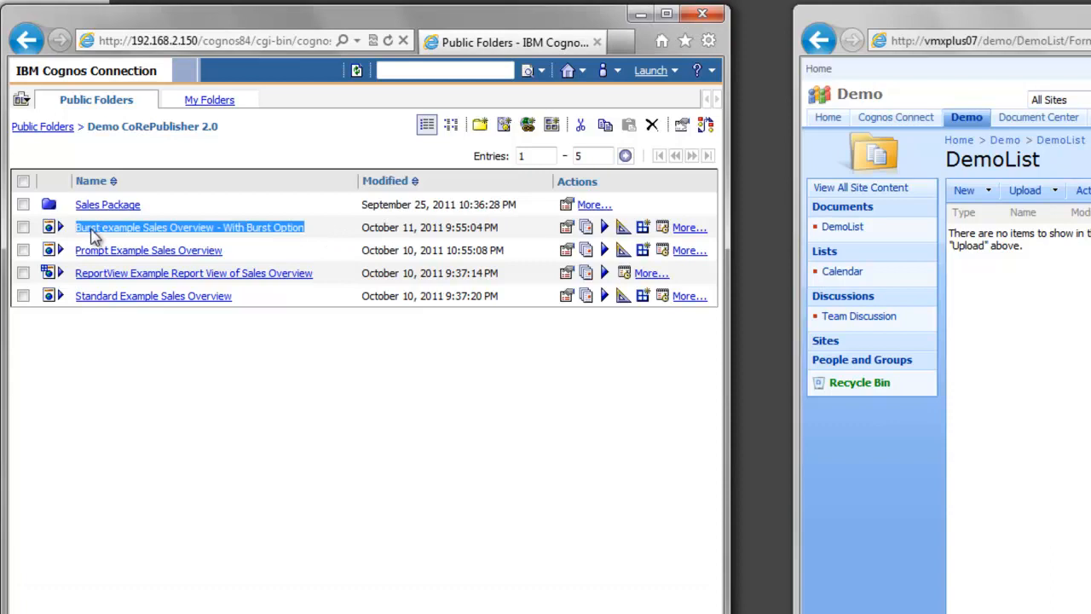
click(605, 226)
click(579, 145)
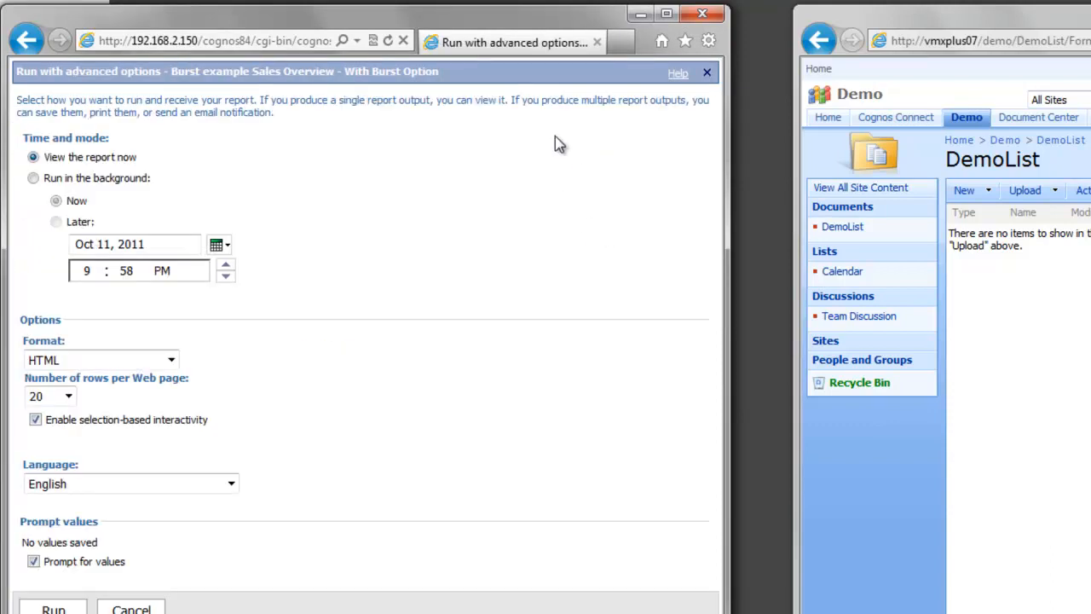
click(32, 177)
click(35, 360)
click(33, 495)
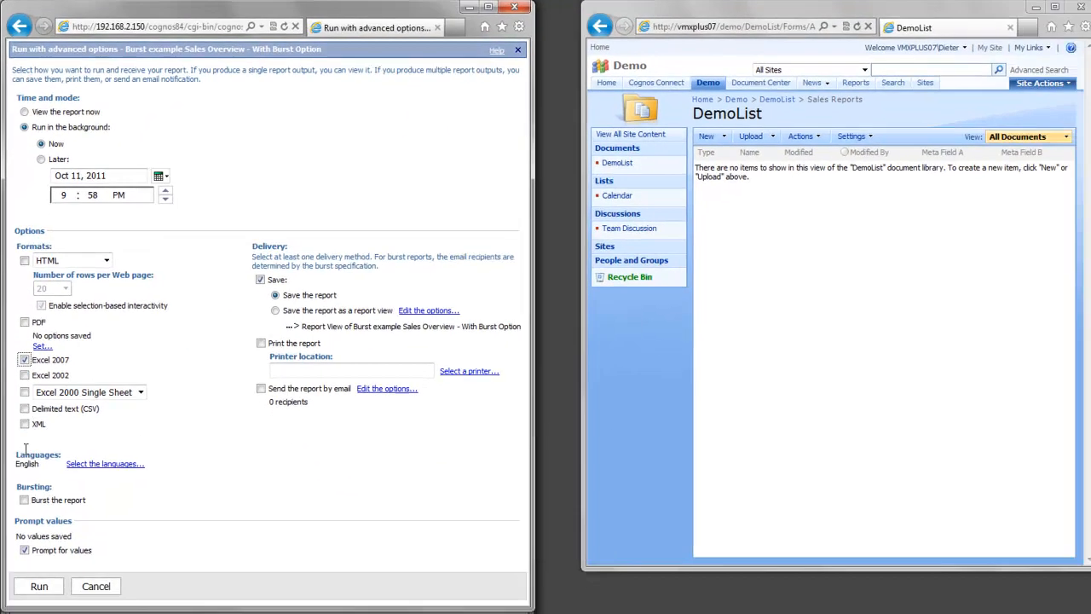
click(23, 491)
click(38, 573)
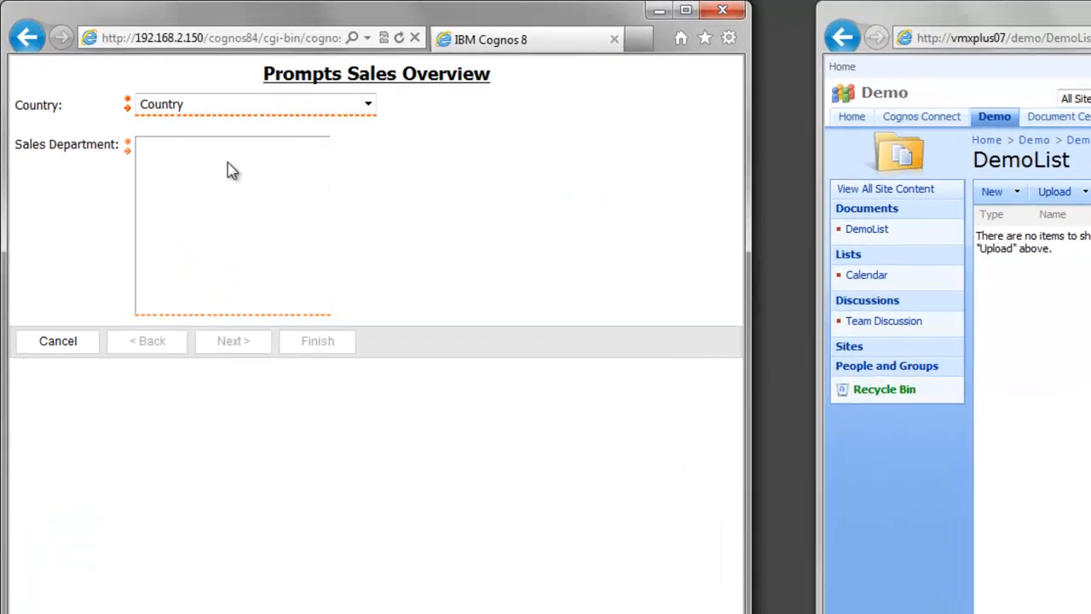
Answer the prompts with country Netherlands and departments Amsterdam and Rotterdam, and submit the burst run with its details shown.
click(174, 79)
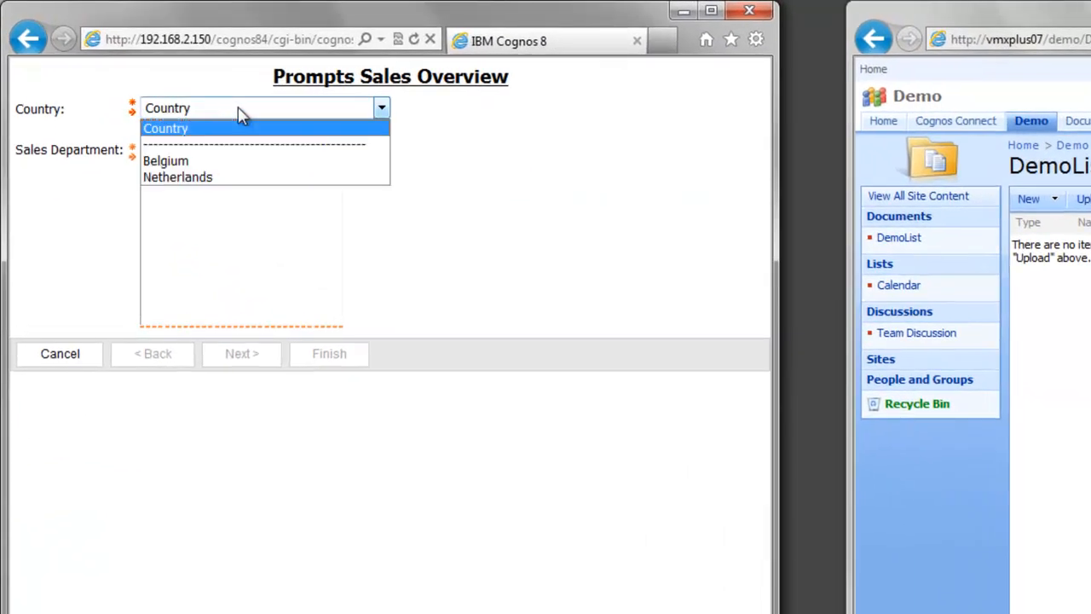
click(182, 179)
drag(187, 163, 186, 152)
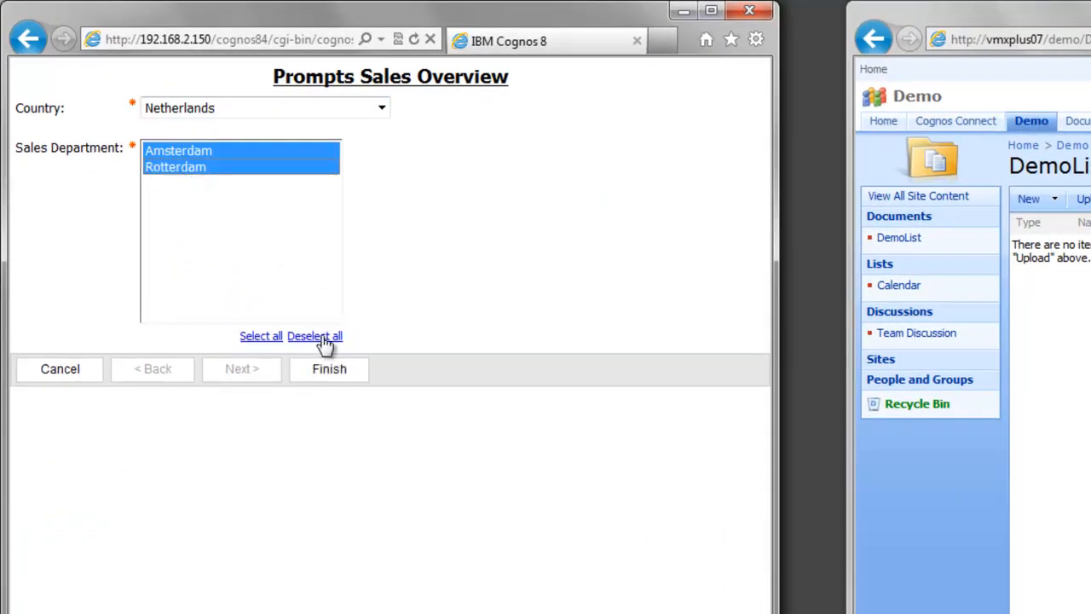
click(328, 373)
click(113, 278)
click(68, 368)
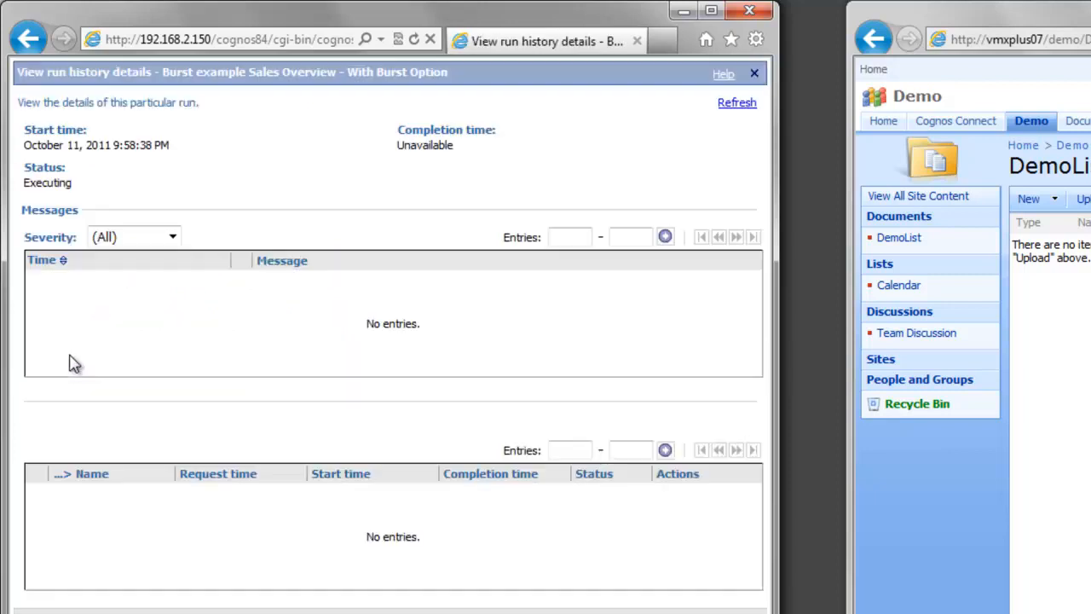
Refresh the burst run's details and open its report outputs, and check the 2000 and 2001 folders in the refreshed SharePoint Sales Reports folder.
click(737, 104)
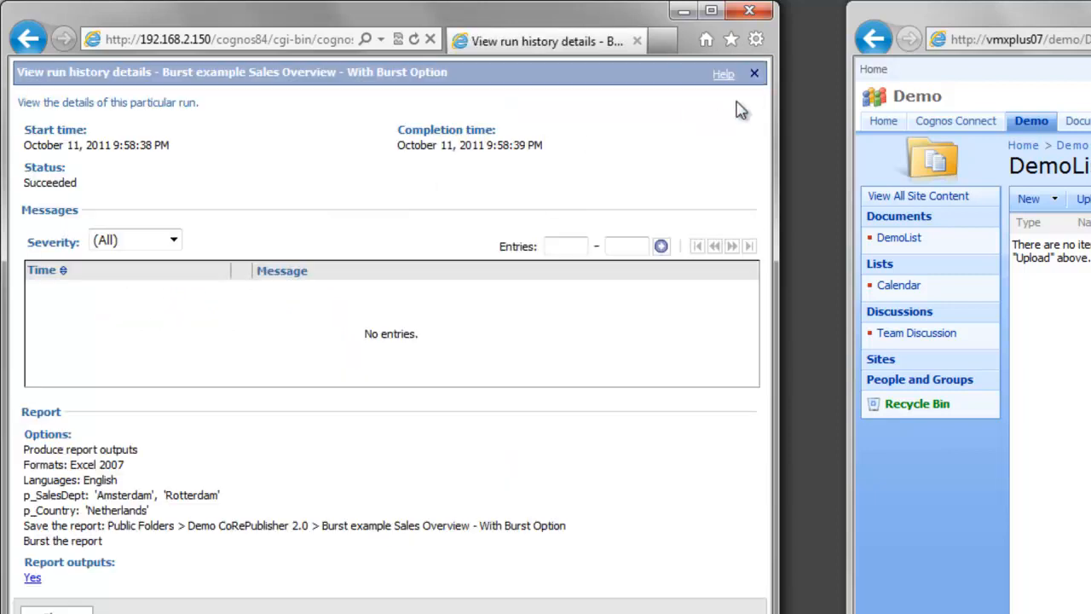
click(32, 578)
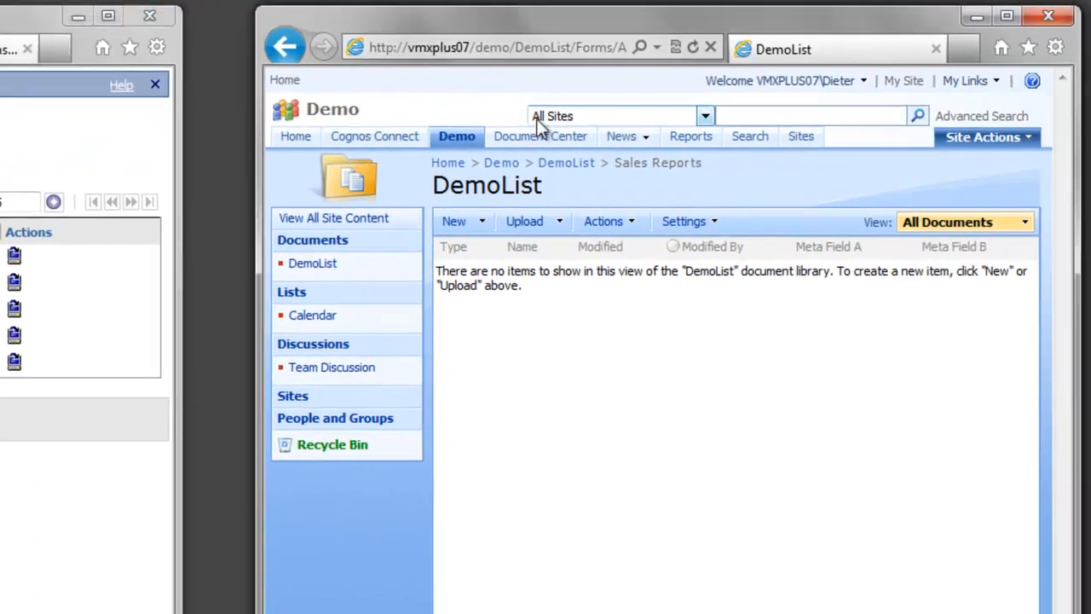
key(F5)
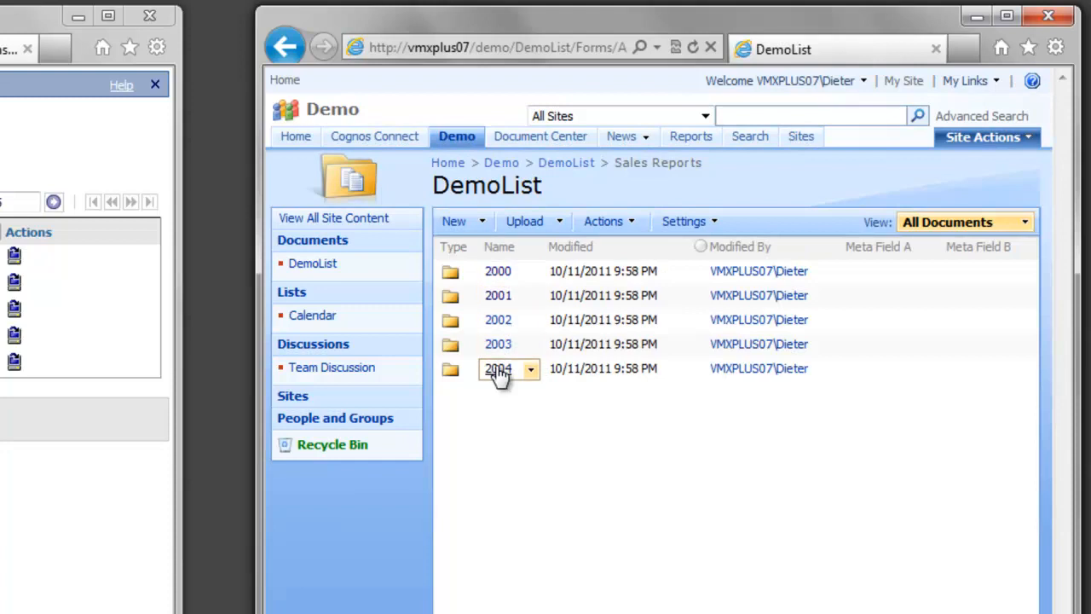
click(499, 272)
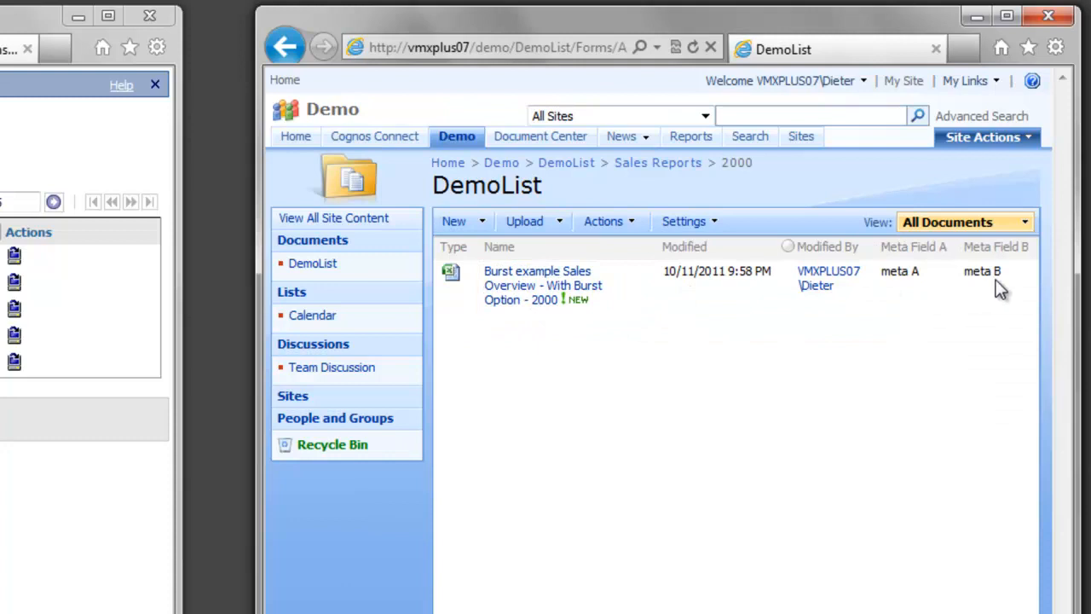
click(661, 163)
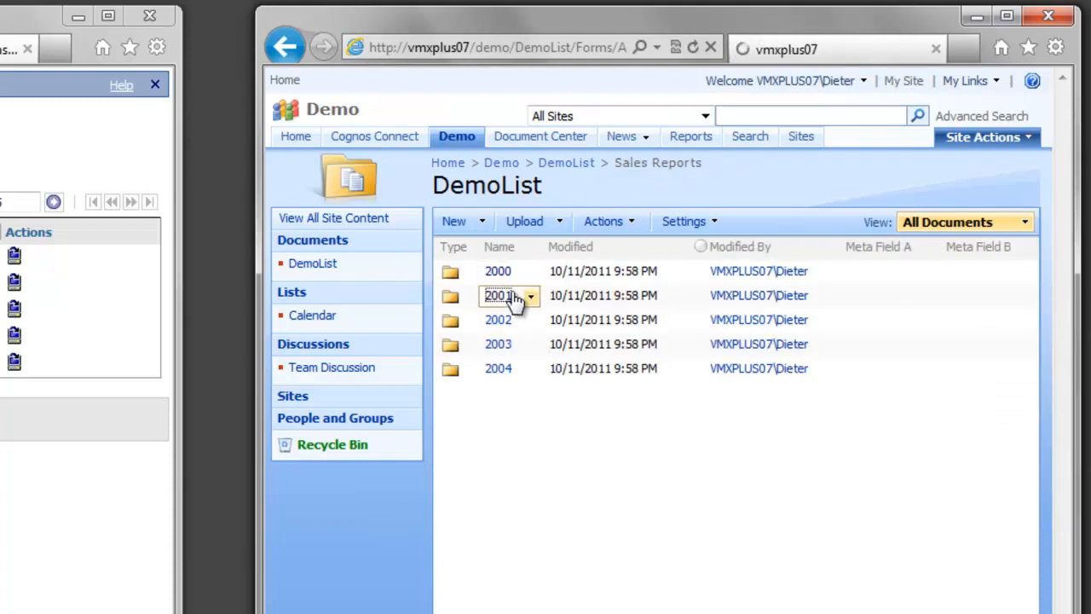
click(502, 296)
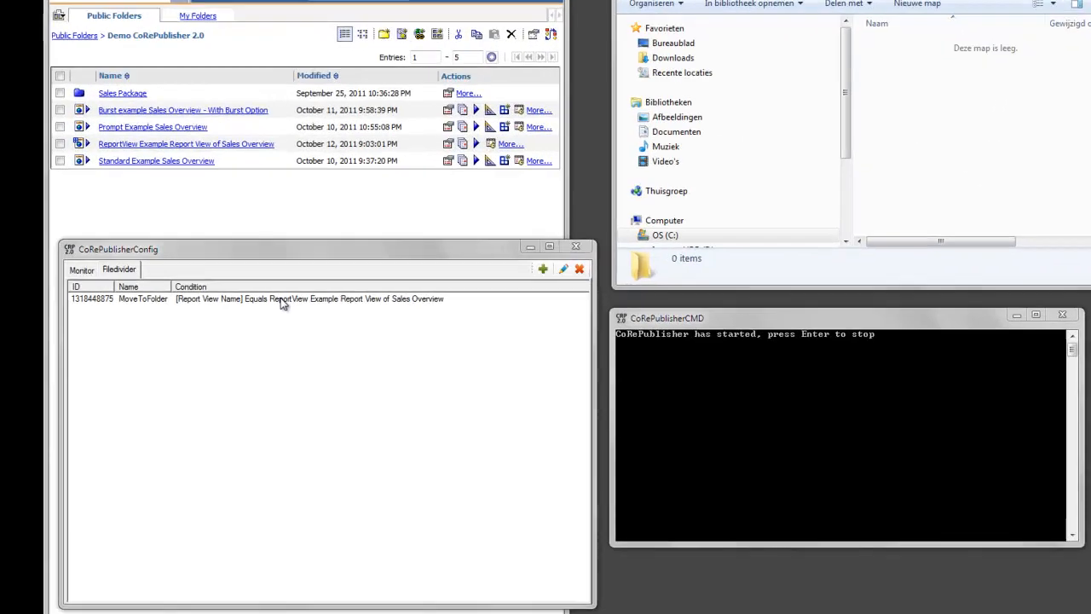
In CoRePublisherConfig, open the MoveToFolder filedivider, review its report view condition and target path, and close the wizard without saving.
double_click(317, 256)
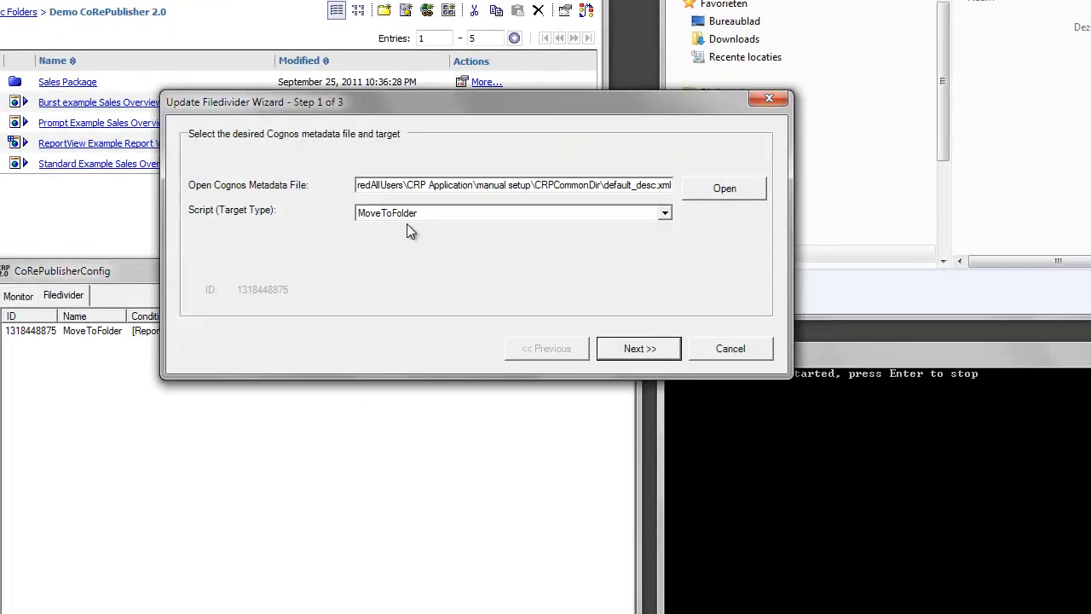
click(634, 349)
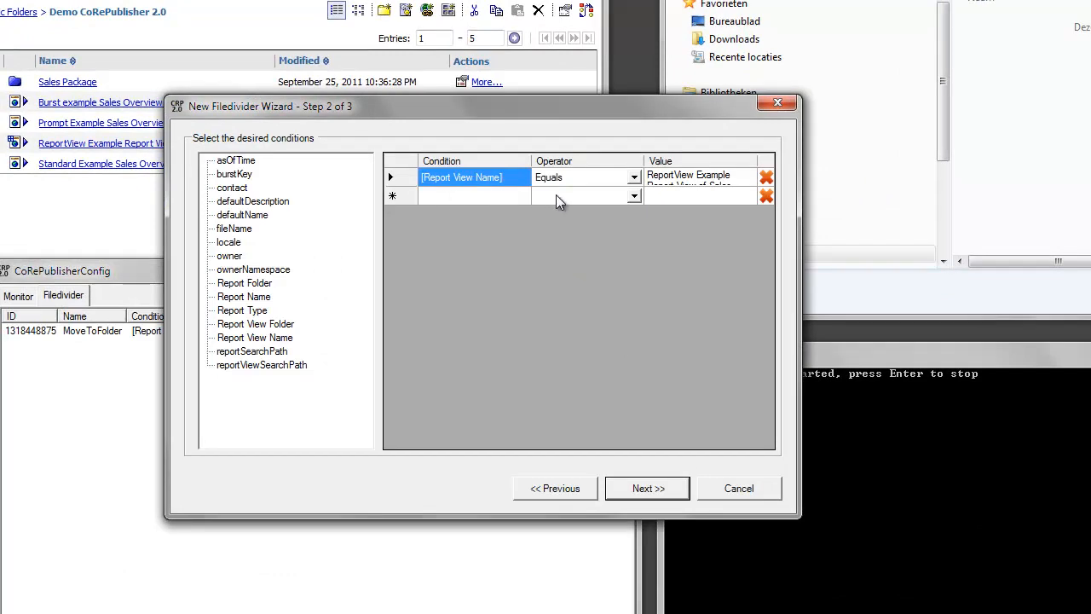
drag(796, 193, 921, 193)
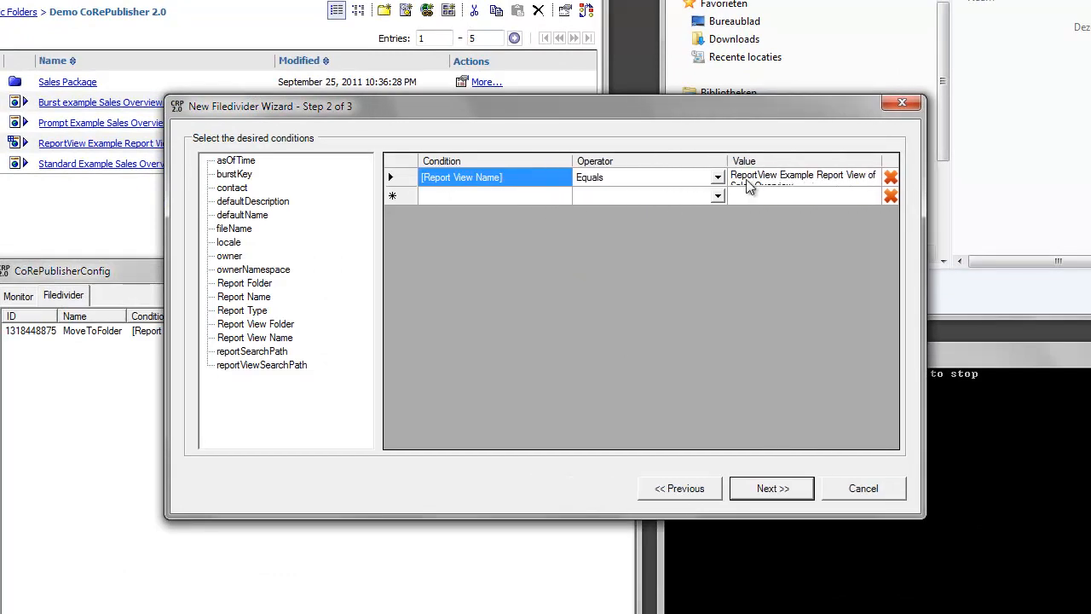
drag(635, 158, 632, 159)
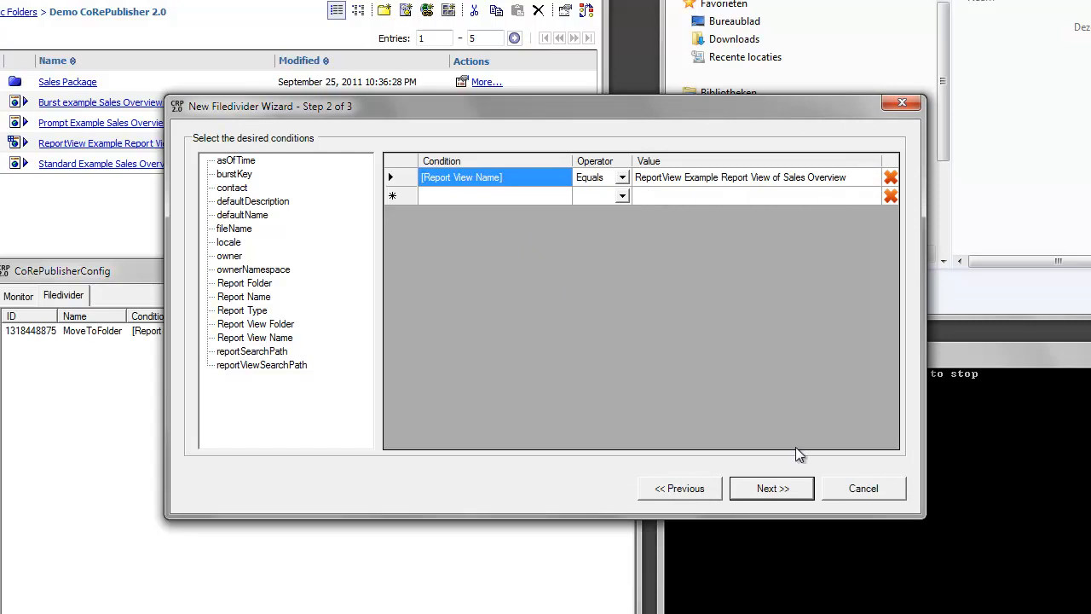
click(782, 490)
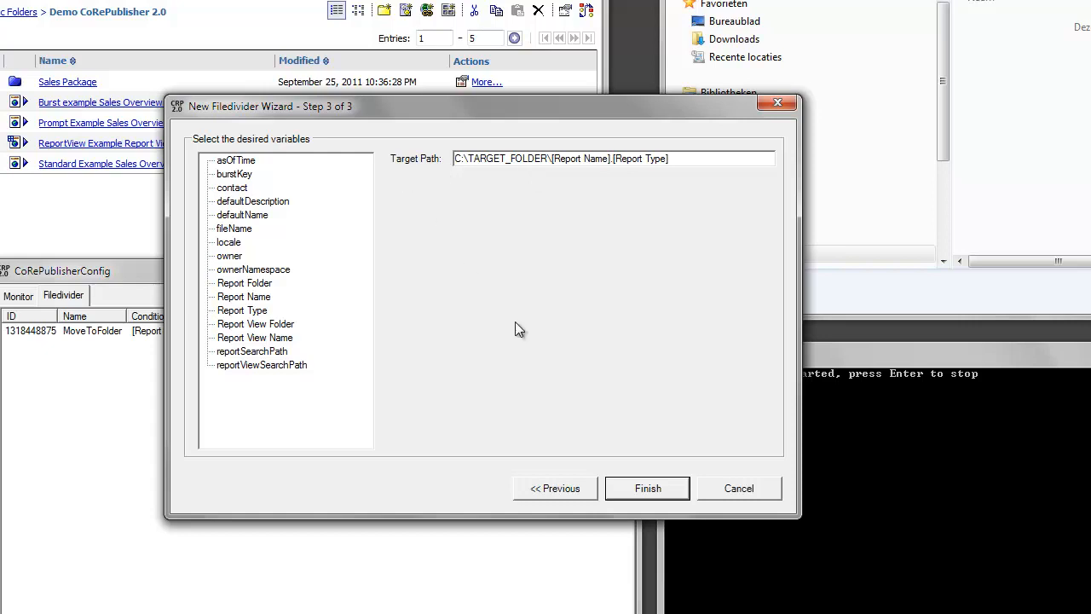
click(734, 488)
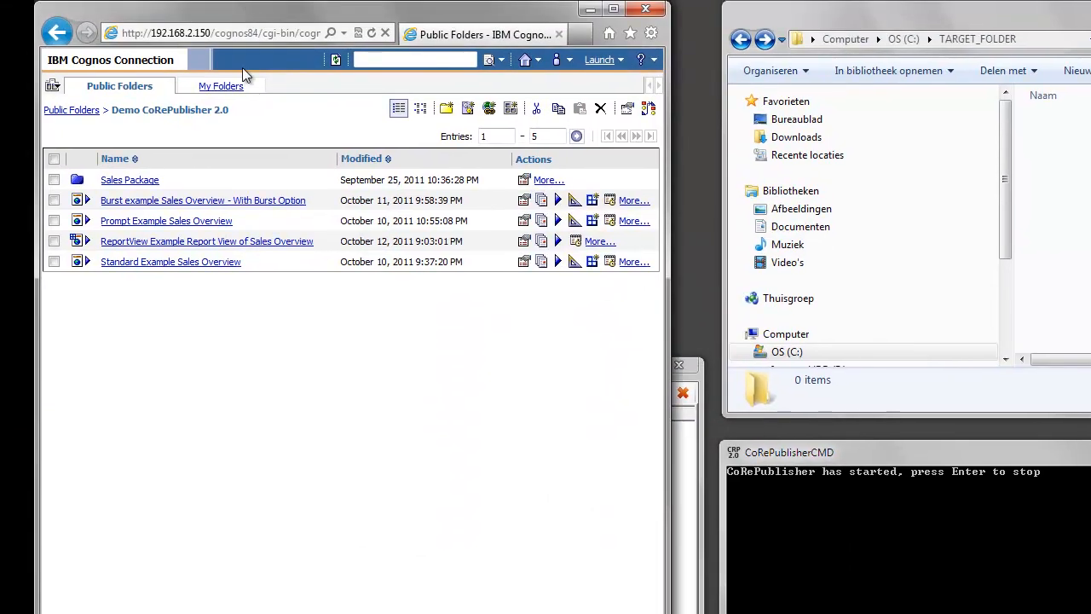
In Cognos, run ReportView Example Report View of Sales Overview in the background with PDF output instead of HTML.
drag(315, 241, 130, 243)
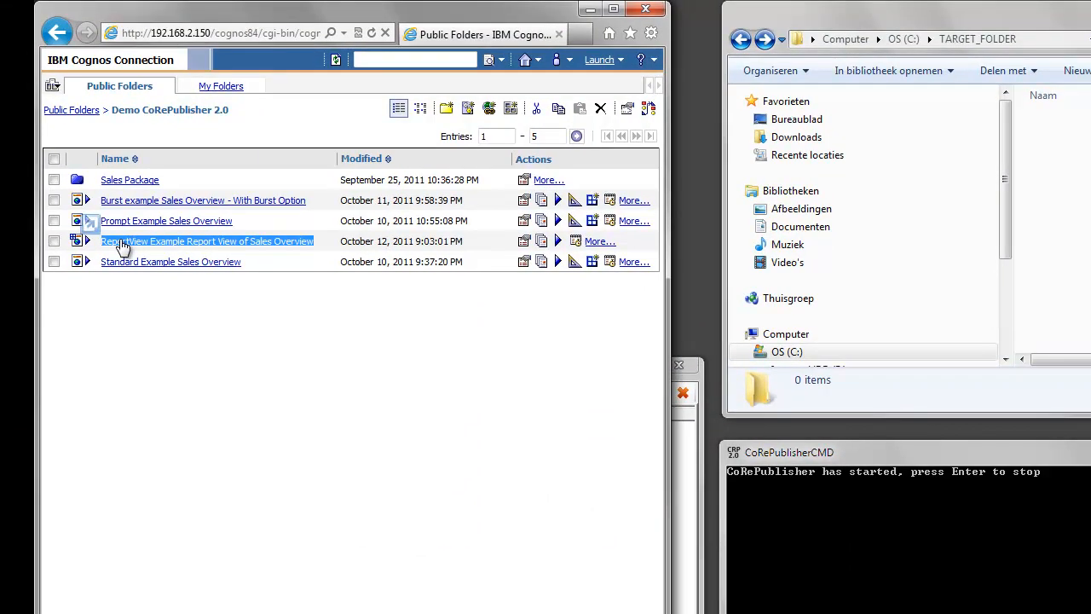
click(557, 242)
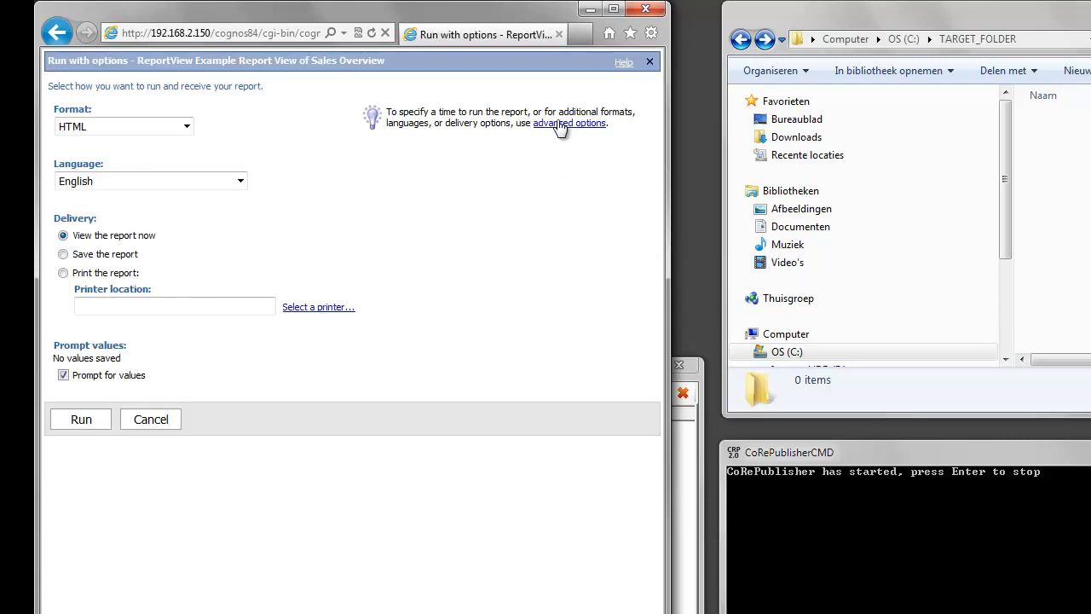
click(558, 134)
click(64, 157)
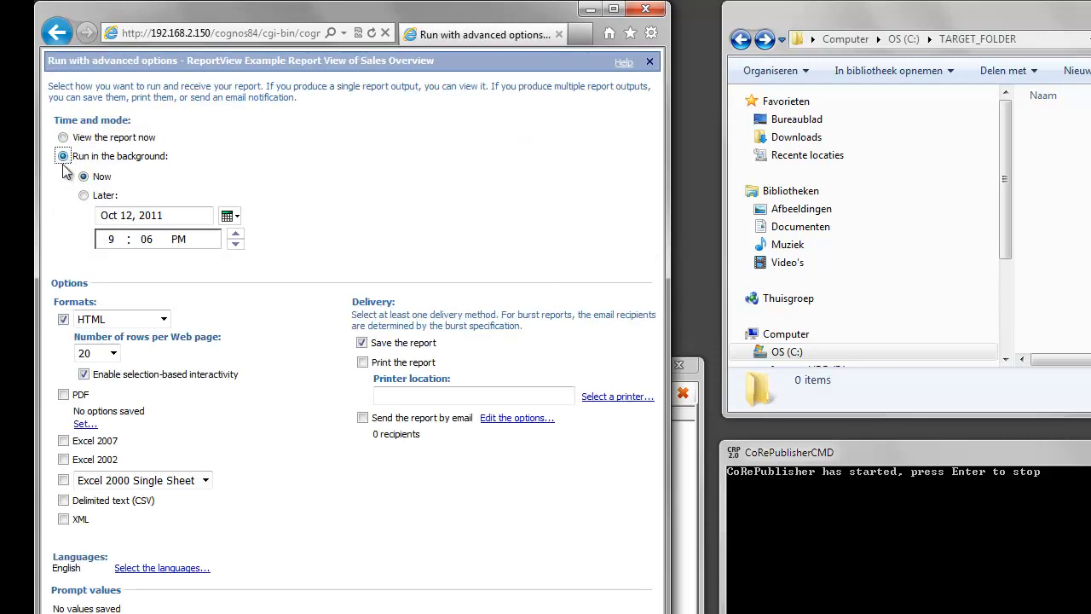
click(58, 319)
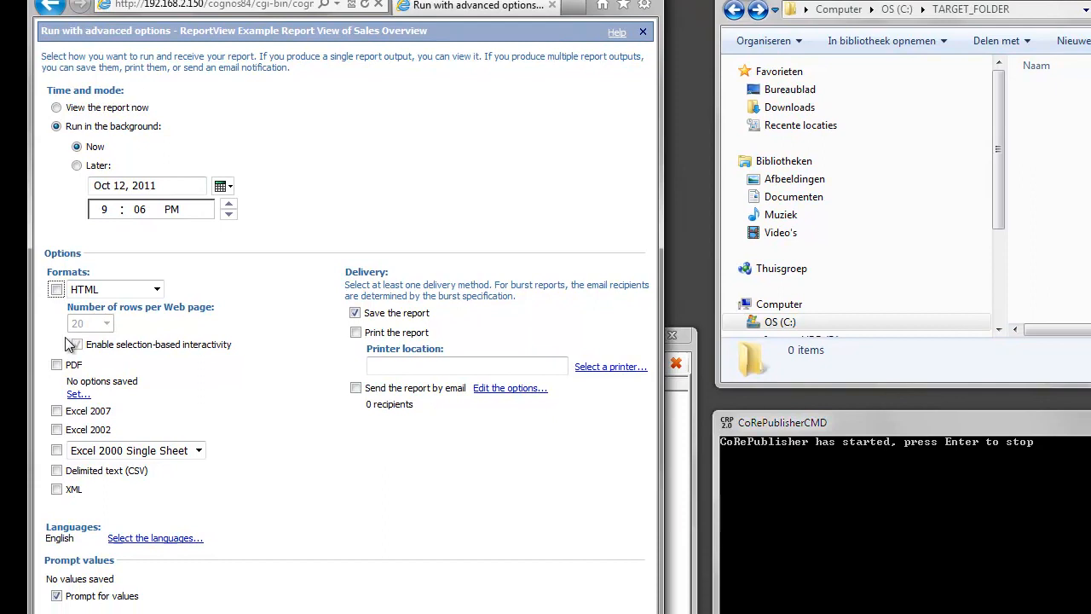
click(56, 365)
click(41, 542)
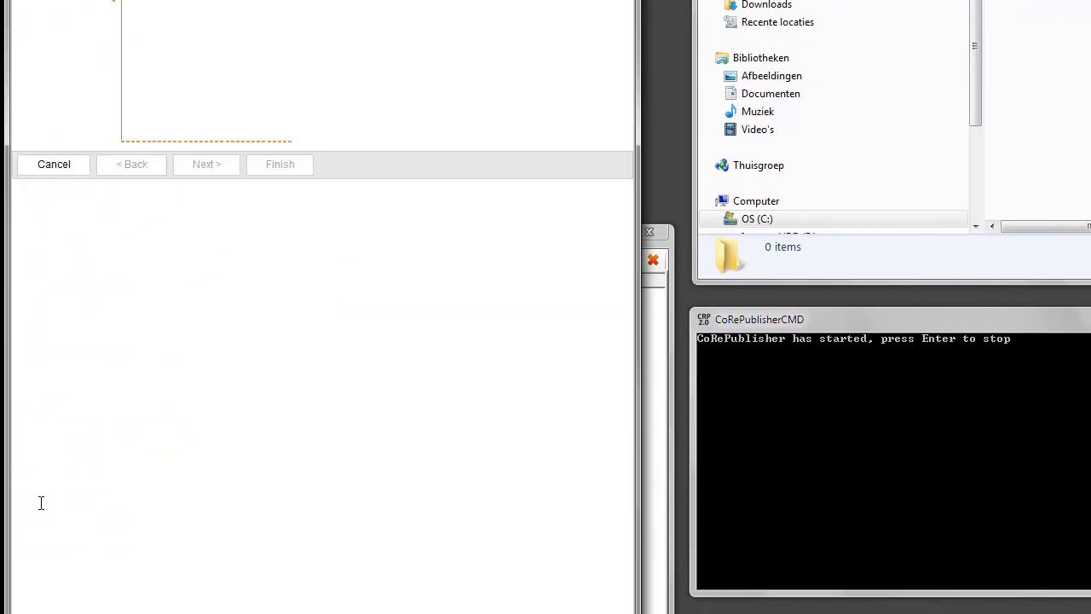
Answer the report view's prompts with country Belgium and its sales departments, and submit the run.
click(188, 88)
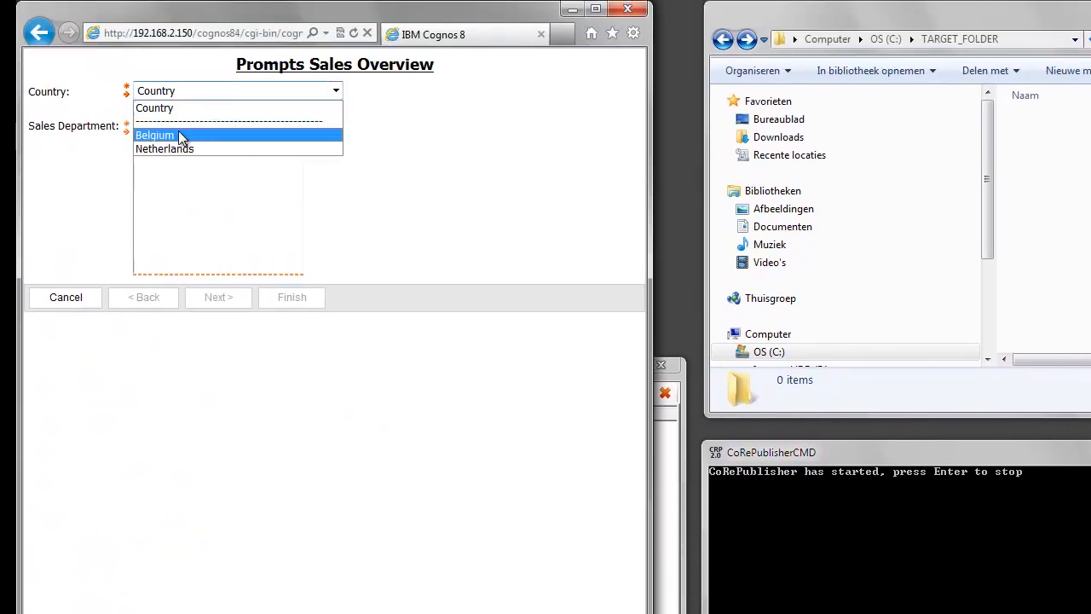
click(179, 137)
drag(174, 128, 165, 139)
click(290, 312)
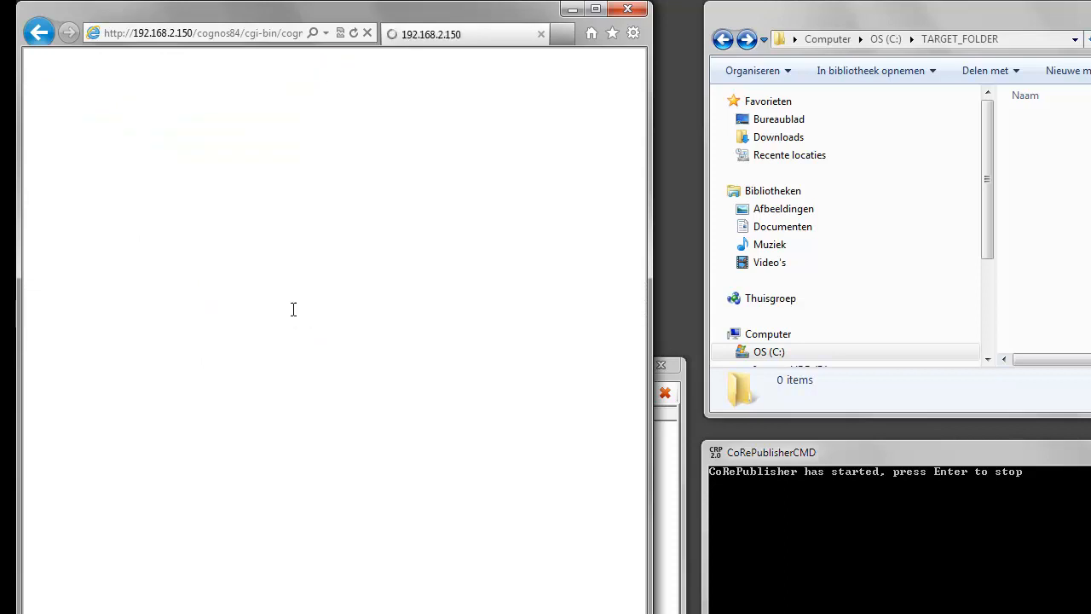
click(59, 297)
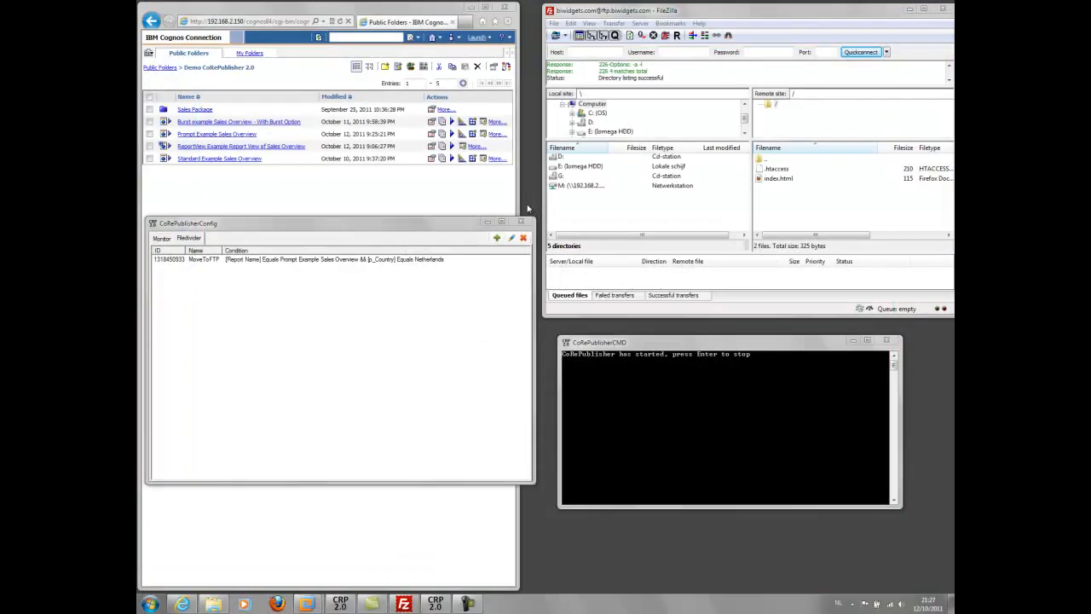
In CoRePublisherConfig, open the MoveToFTP filedivider, review its two conditions and FTP target settings, and close the wizard without saving.
double_click(348, 261)
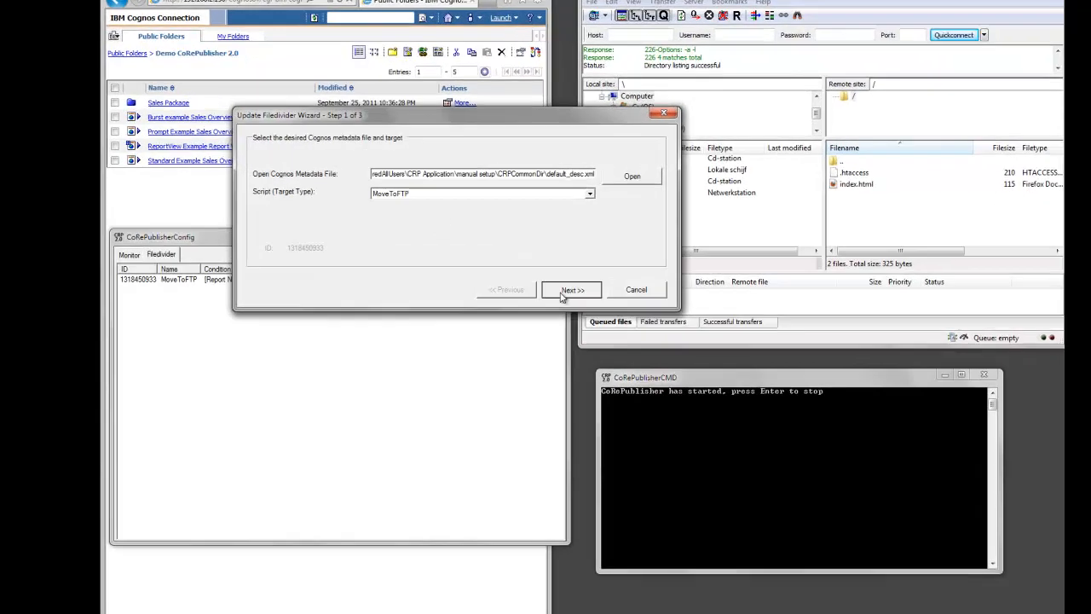
click(517, 270)
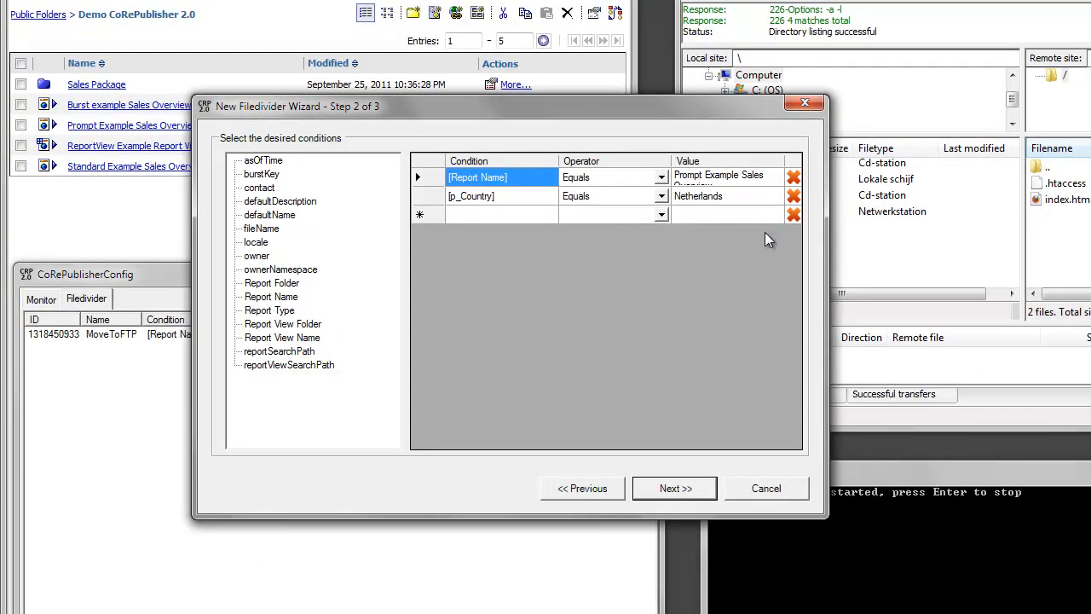
drag(822, 229, 880, 225)
drag(709, 168, 657, 160)
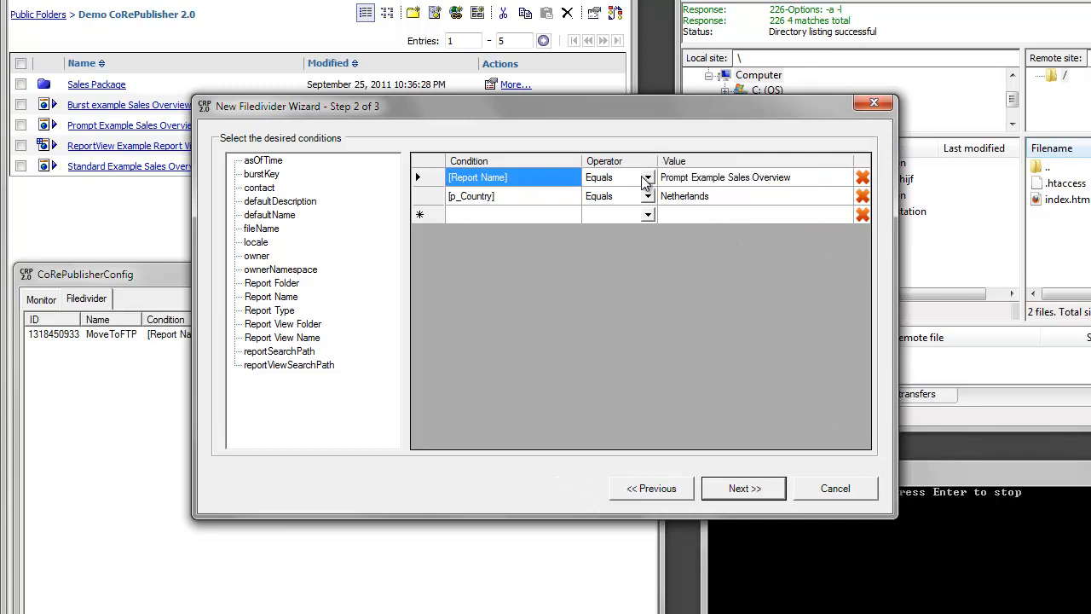
click(707, 483)
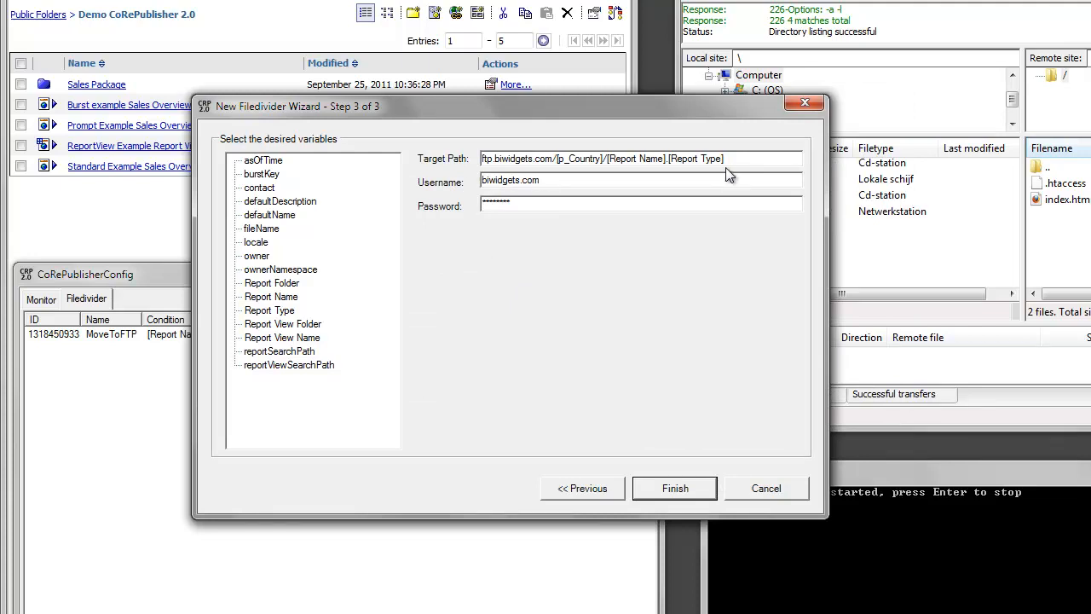
click(742, 488)
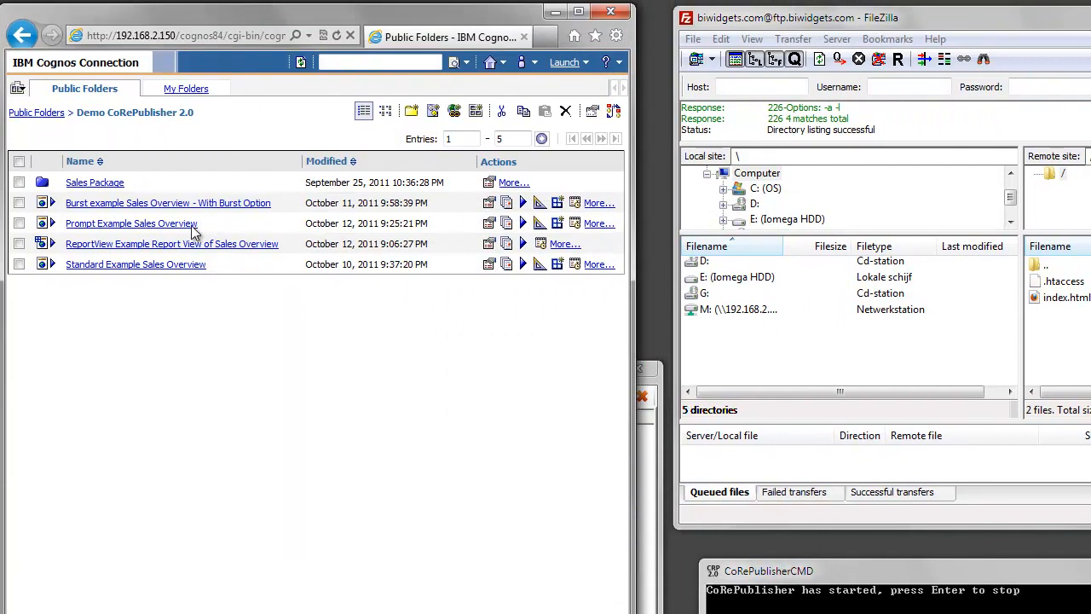
In Cognos, run Prompt Example Sales Overview in the background with Excel 2007 output instead of HTML.
drag(217, 228, 68, 228)
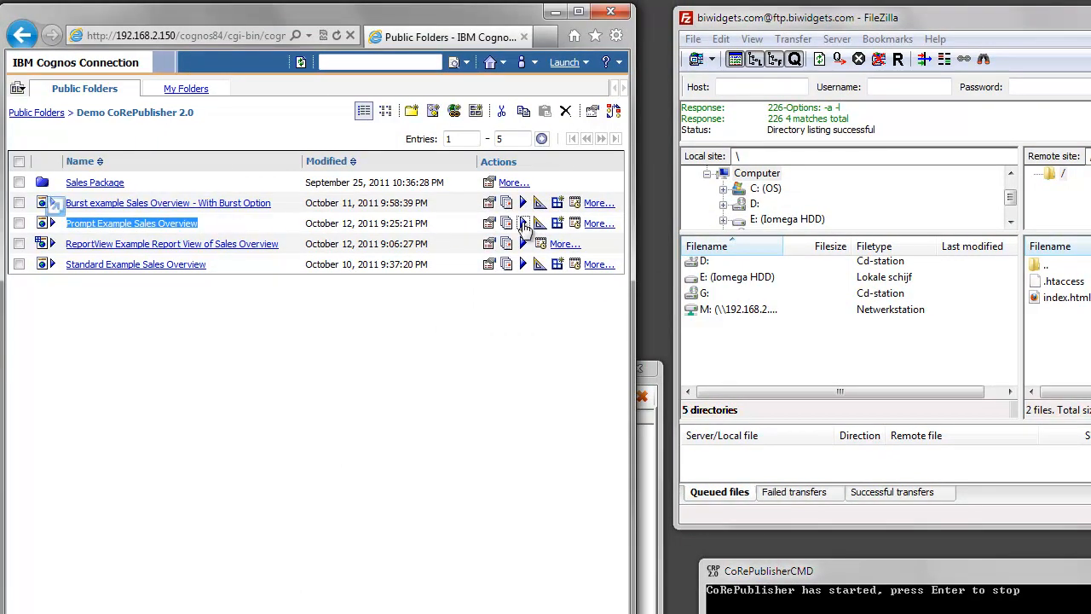
click(523, 223)
click(512, 124)
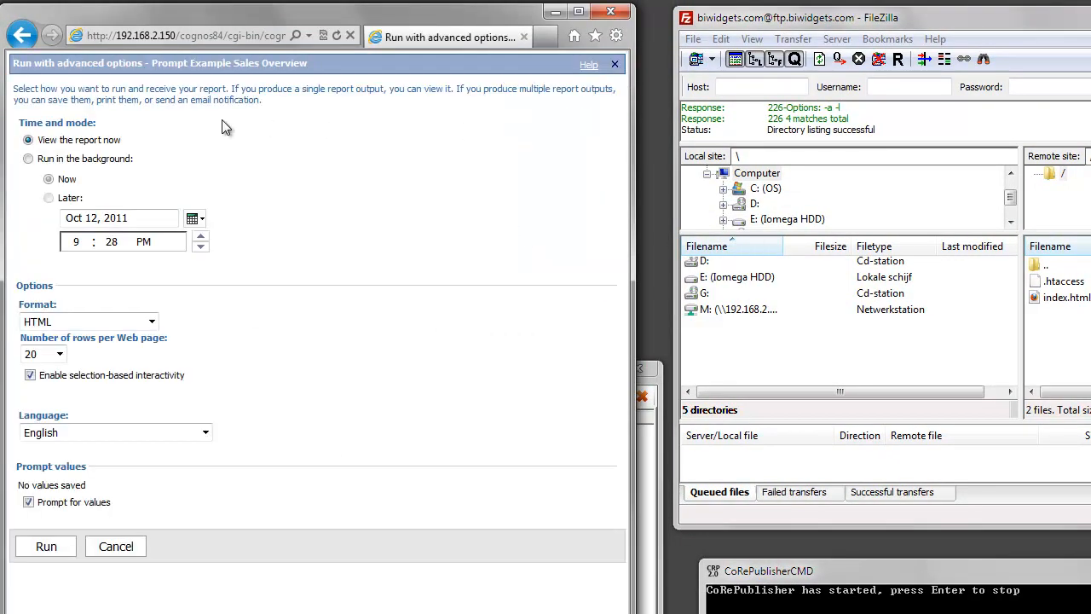
click(28, 158)
click(28, 322)
click(28, 444)
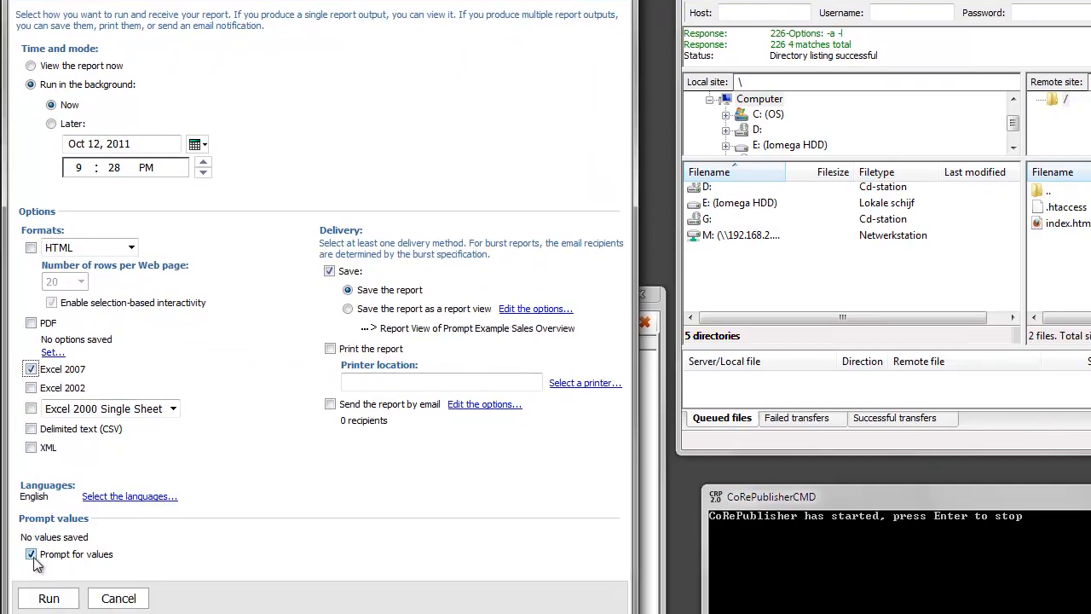
click(47, 578)
Answer the prompts with country Netherlands and sales departments Amsterdam and Rotterdam, and submit the Prompt Example Sales Overview run.
click(221, 94)
click(150, 151)
drag(146, 132, 162, 177)
click(261, 314)
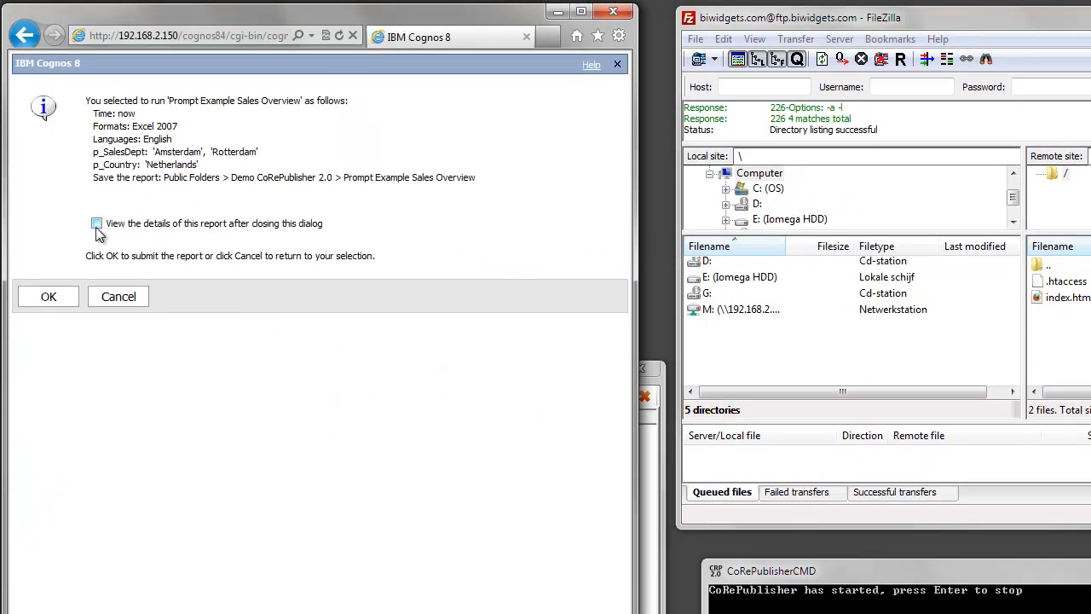
click(46, 305)
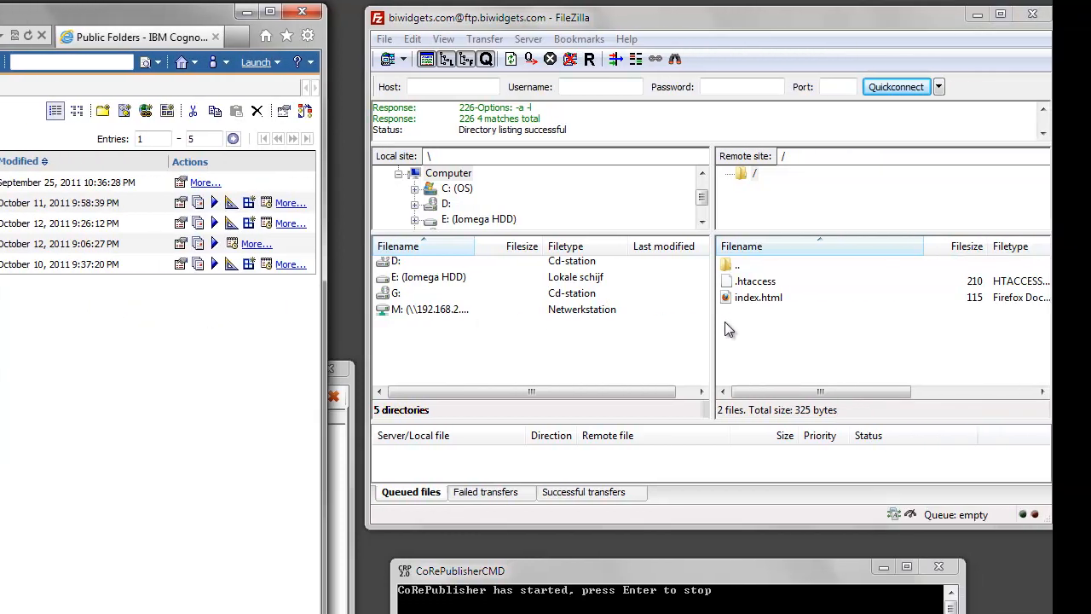
In FileZilla, refresh the remote directory listing and open the Netherlands folder on the FTP server.
click(514, 63)
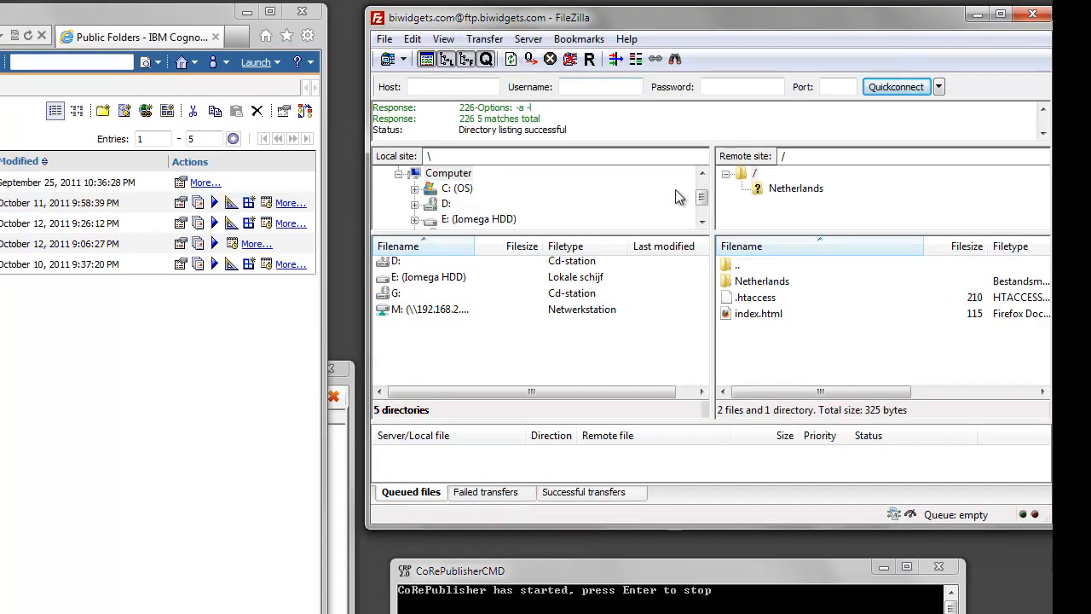
click(761, 286)
double_click(761, 286)
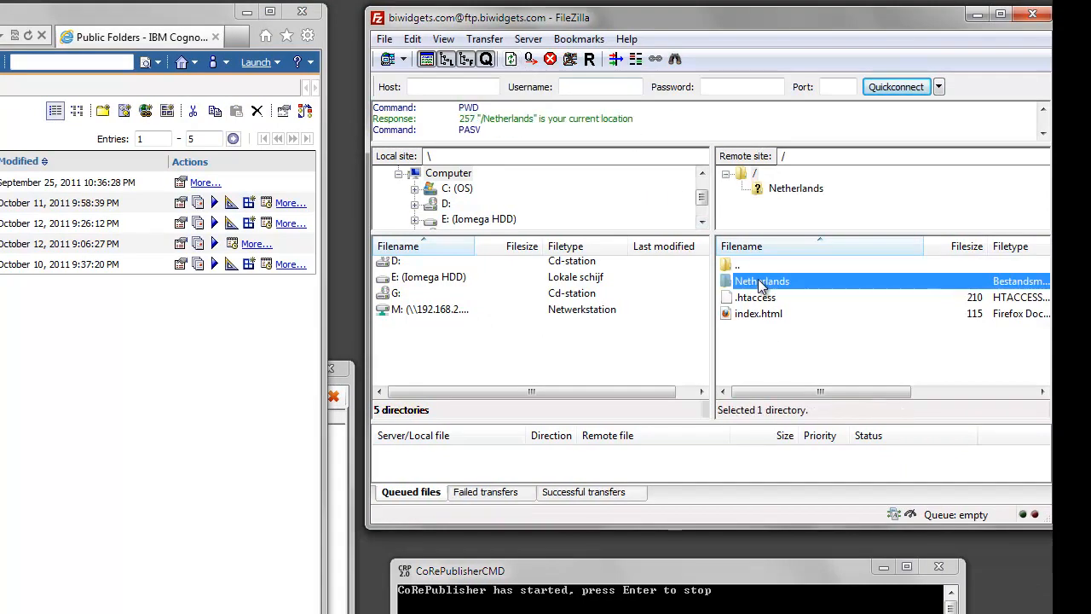